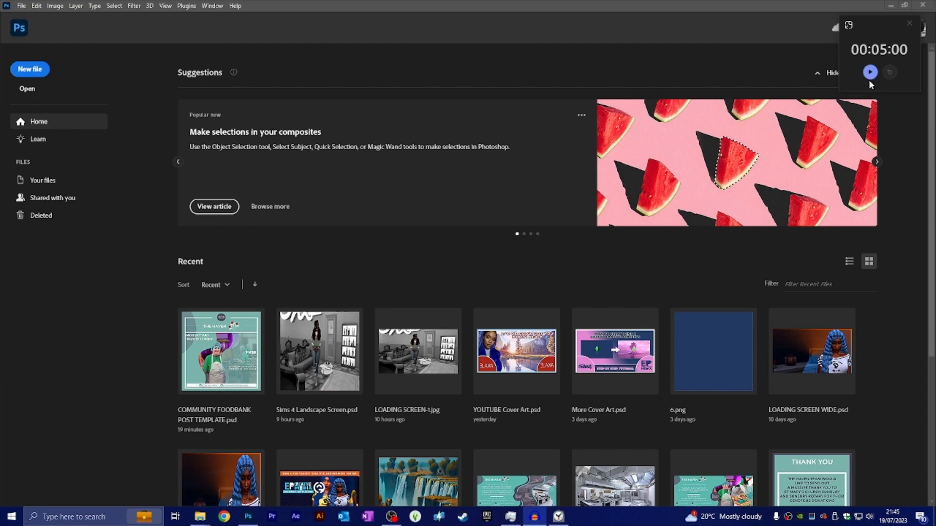
Start the five-minute timer and create a new 1920 x 1080 px document at 300 ppi with a white background
left_click(871, 76)
left_click(870, 73)
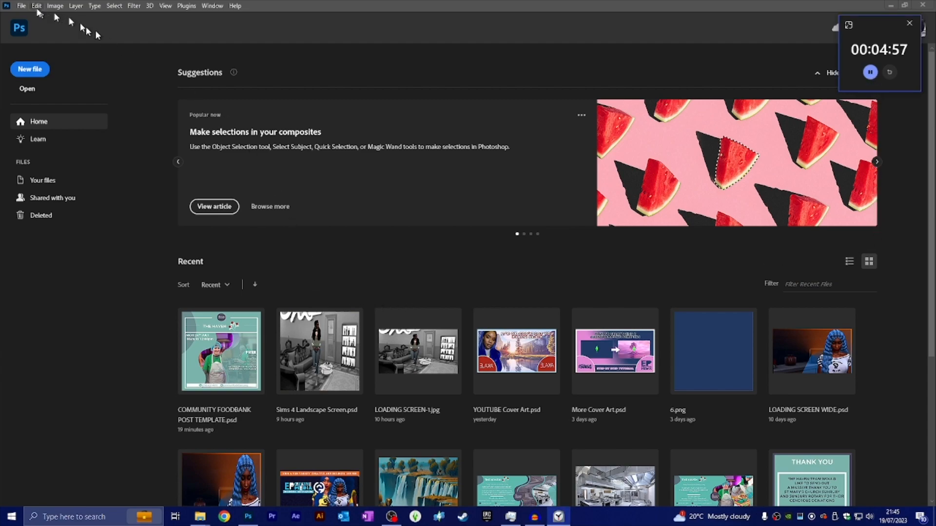
left_click(22, 6)
left_click(31, 19)
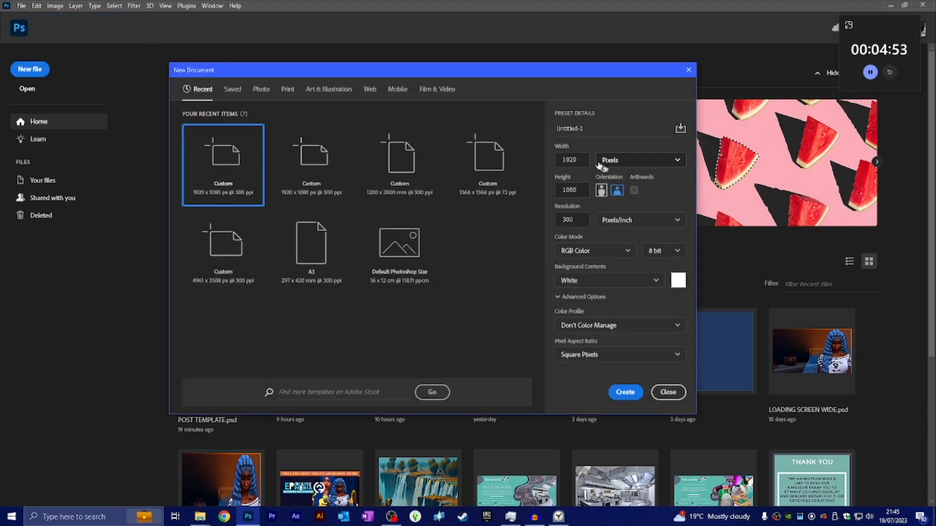
left_click(586, 160)
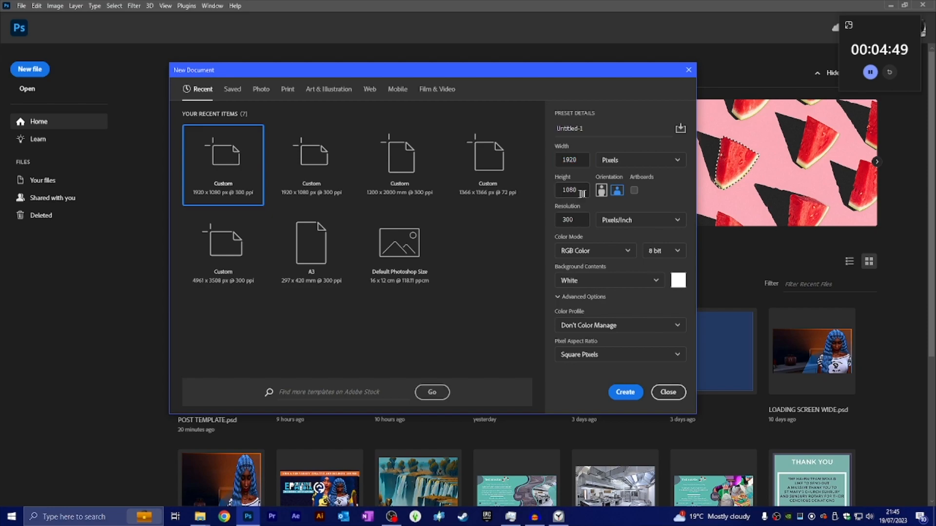
left_click(622, 394)
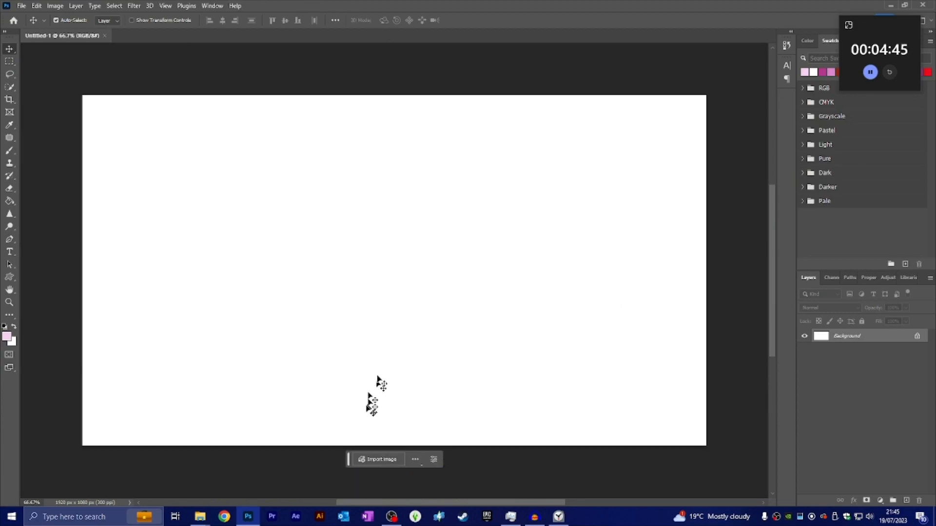
Place the selected 2022-10-06 portrait from the Screenshots folder on the canvas, shifted left so the right part stays blank
mouse_move(204, 520)
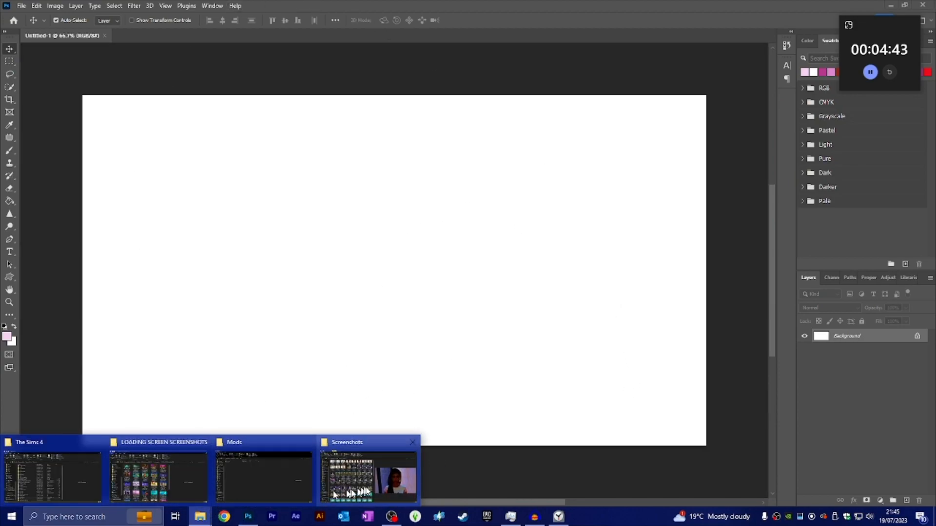
left_click(373, 475)
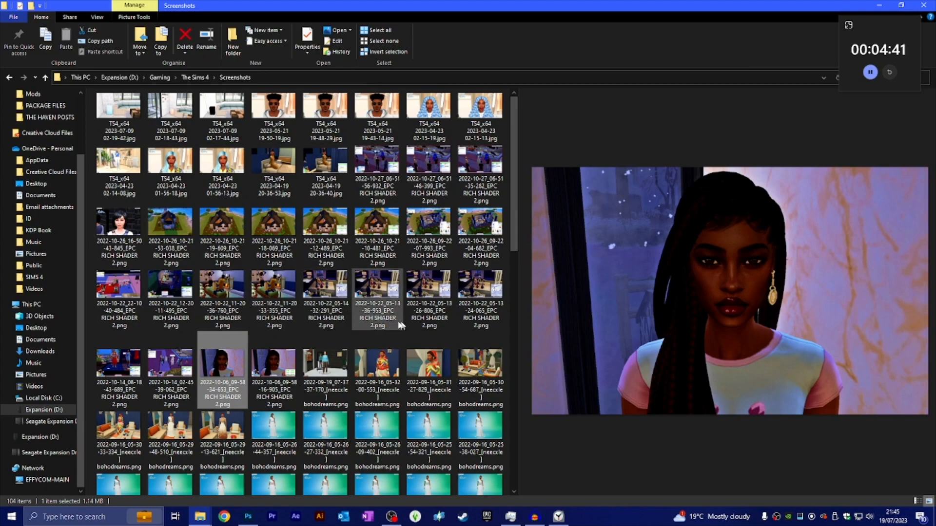
mouse_move(222, 366)
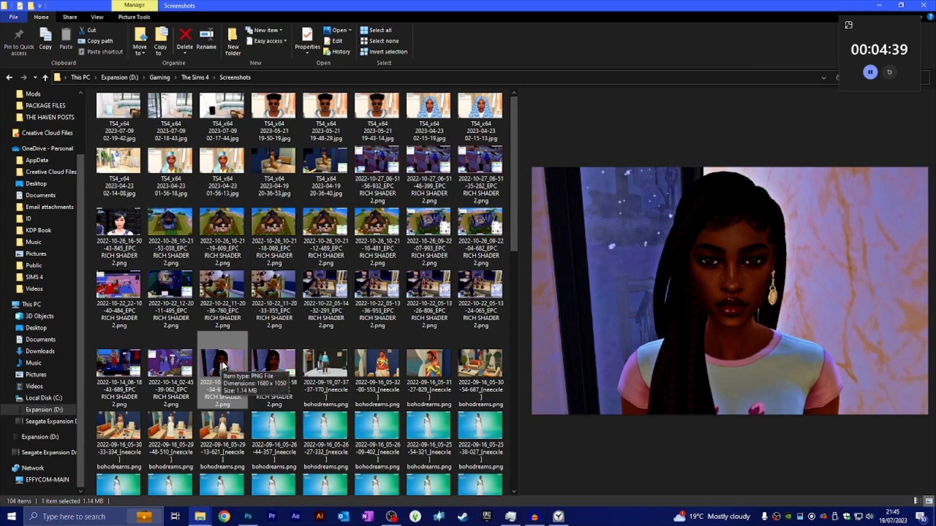
left_click_drag(223, 367, 385, 284)
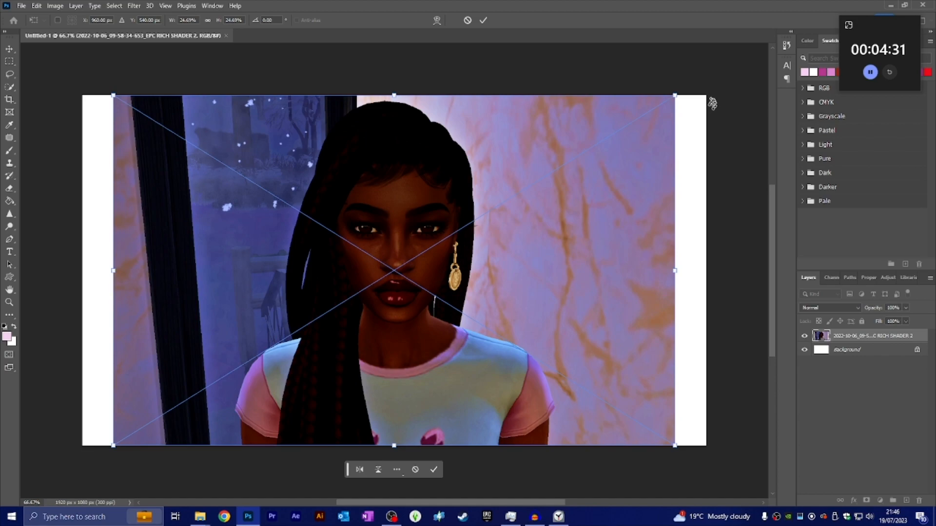
left_click_drag(560, 257, 409, 257)
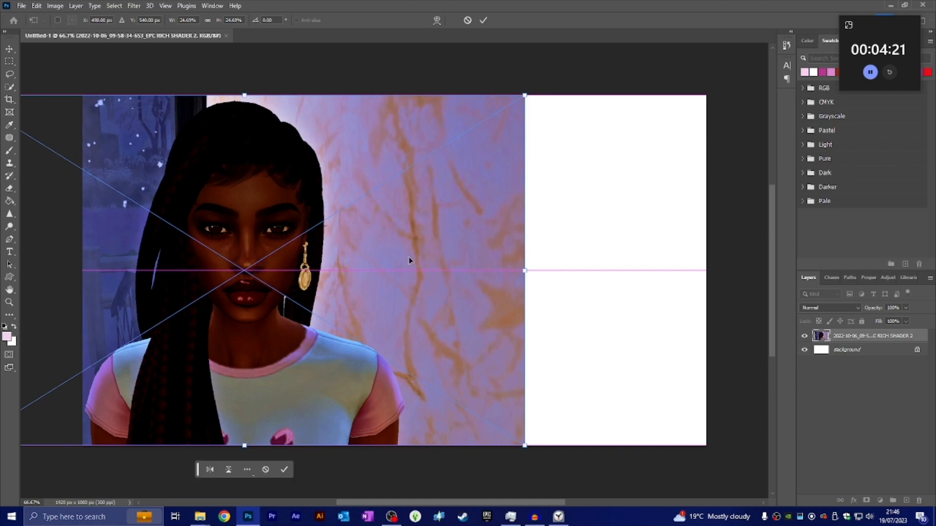
left_click(483, 20)
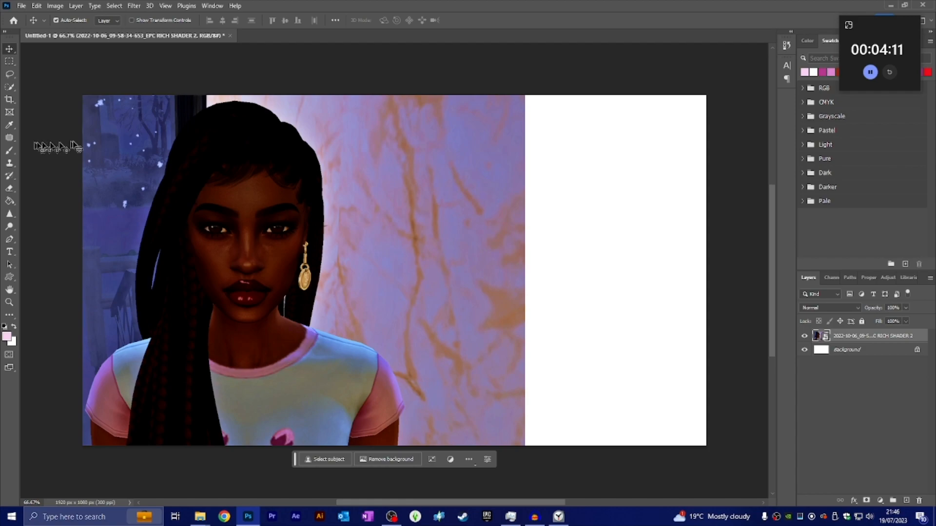
Add a new layer for the Brush tool and sample the wall's purple near the photo's right edge as the foreground colour
left_click(10, 152)
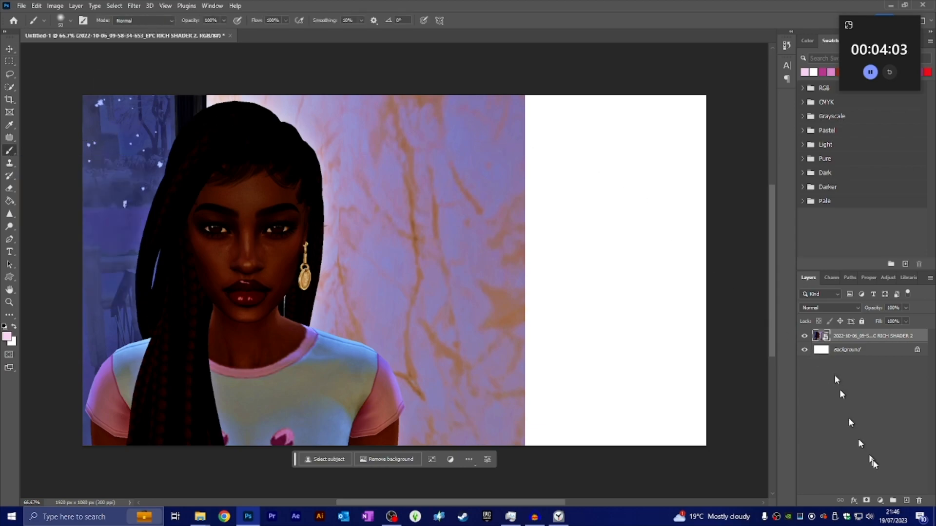
left_click(906, 501)
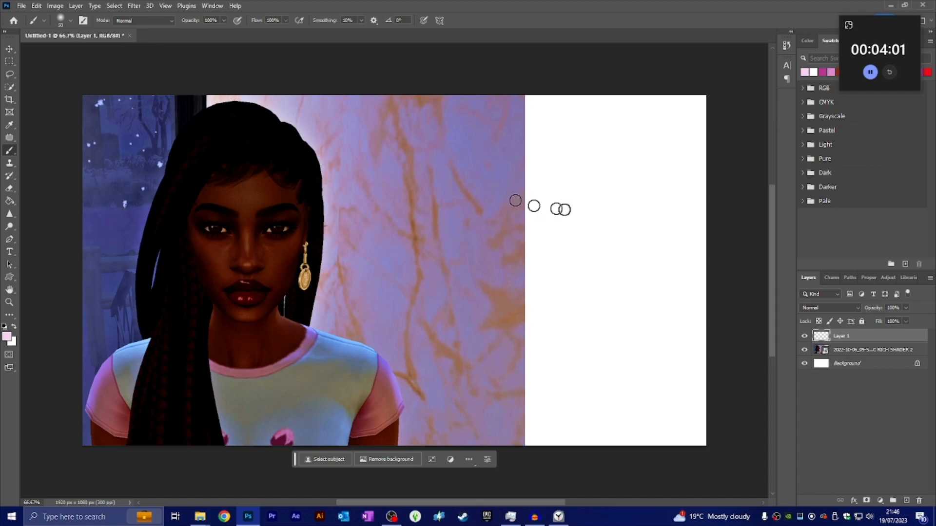
left_click(491, 181)
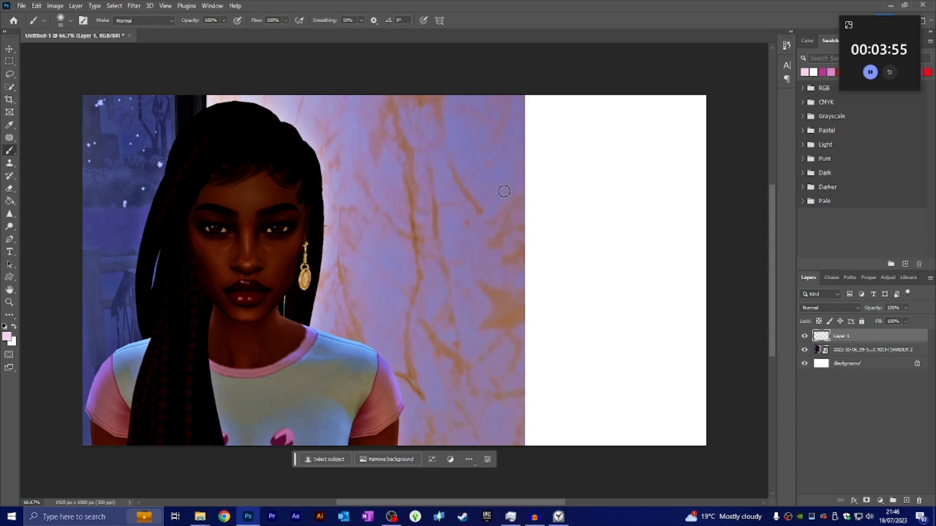
left_click(504, 195, "alt")
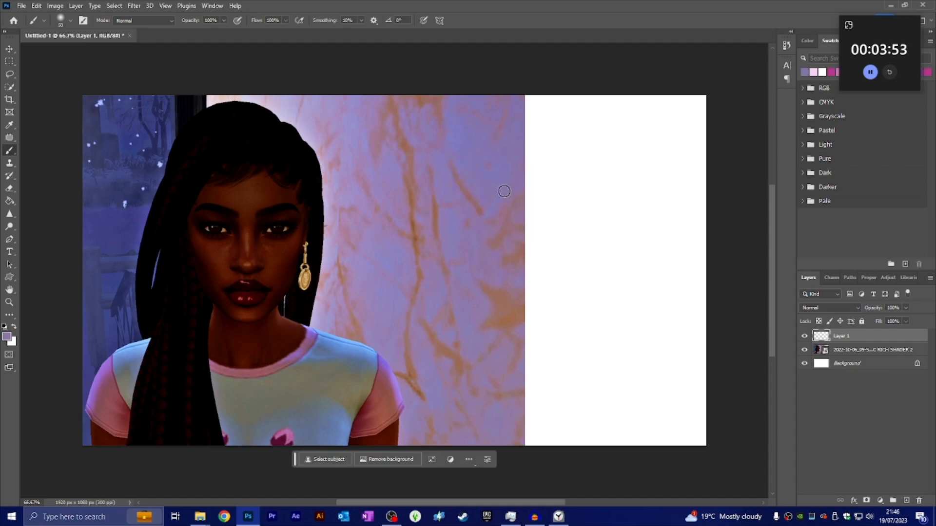
Paint the blank area beside the photo purple with the brush enlarged to 600 px
key("bracketright")
key("bracketright")
key("bracketright")
key("bracketright")
key("bracketright")
key("bracketright")
key("bracketright")
key("bracketright")
key("bracketright")
key("bracketright")
key("bracketright")
key("bracketright")
key("bracketright")
mouse_move(569, 148)
left_mouse_down()
mouse_move(643, 156)
mouse_move(564, 271)
mouse_move(539, 287)
mouse_move(501, 365)
mouse_move(564, 439)
mouse_move(648, 386)
mouse_move(694, 169)
mouse_move(651, 210)
mouse_move(627, 423)
mouse_move(553, 407)
mouse_move(584, 292)
mouse_move(576, 383)
left_mouse_up()
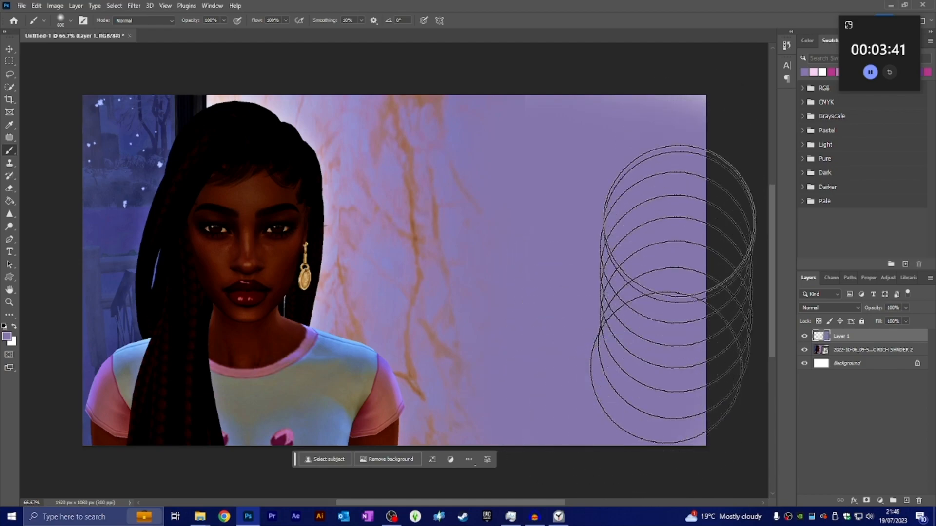
Place the painted layer beneath the portrait layer and merge the two layers
left_click(9, 49)
left_click_drag(860, 346, 848, 361)
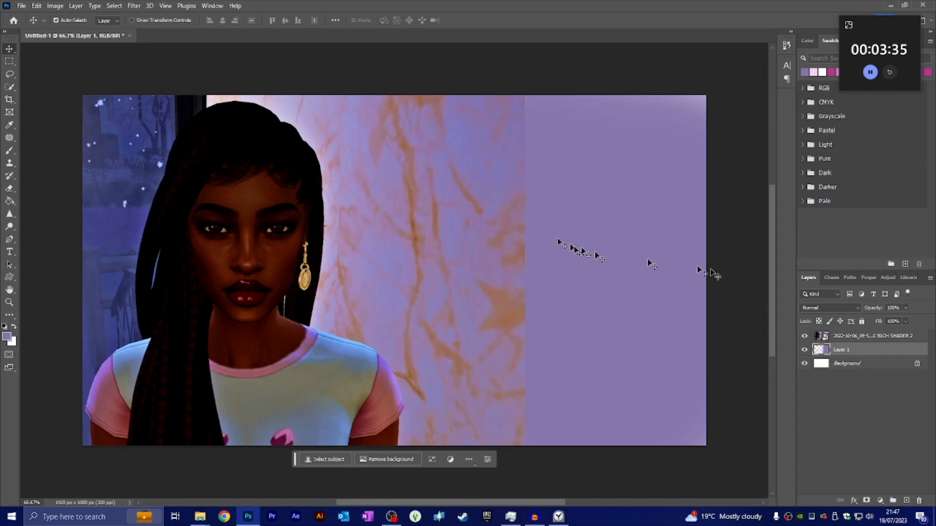
left_click(862, 337, "shift")
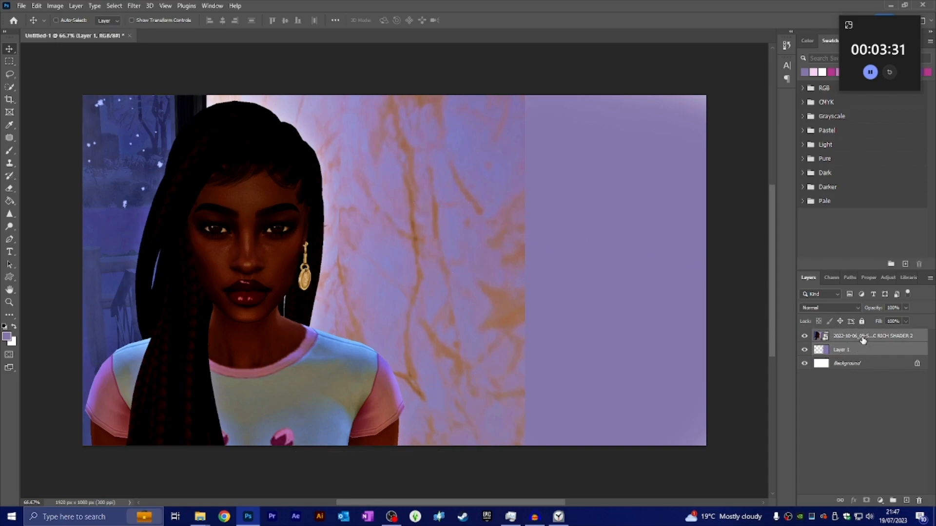
right_click(862, 337)
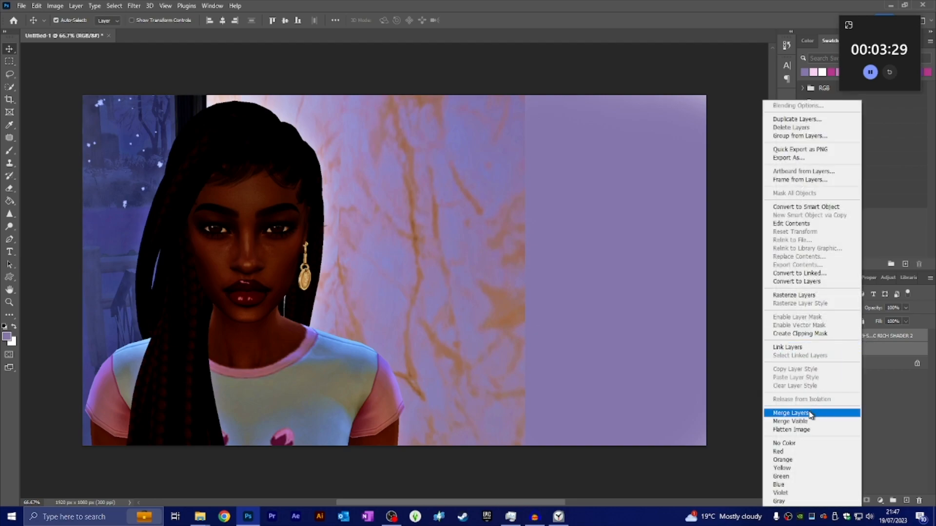
left_click(791, 413)
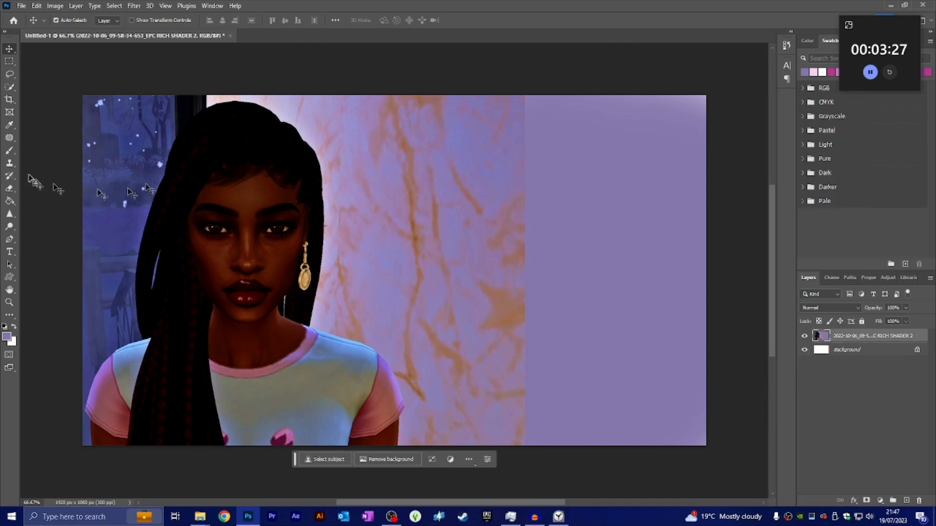
Use the Patch Tool to cover a full-height strip just right of the photo's edge with the adjacent marble wall texture
left_click(8, 138)
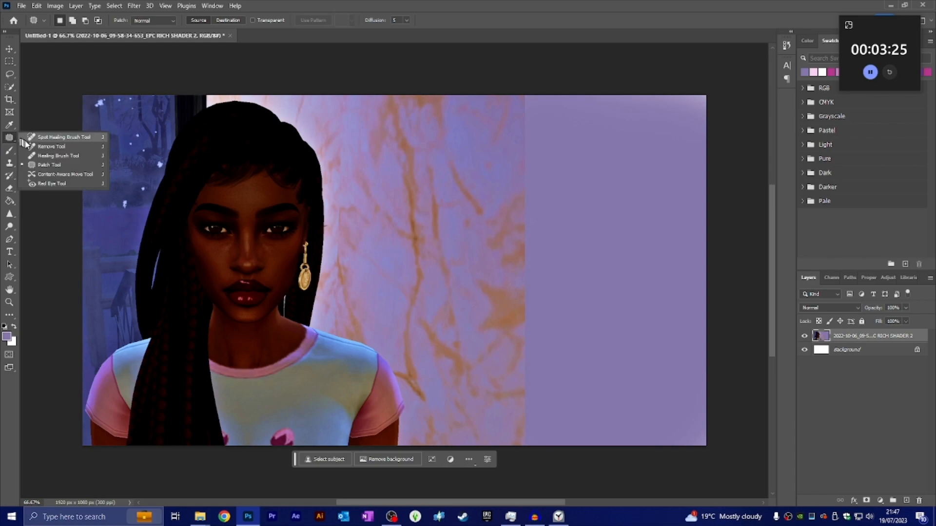
left_click(45, 165)
left_click_drag(560, 147, 534, 122)
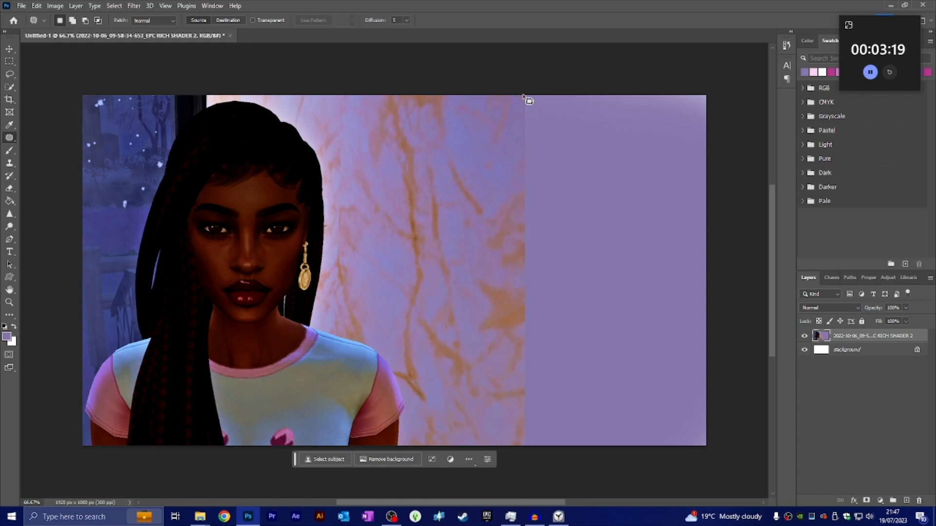
mouse_move(528, 100)
left_mouse_down()
mouse_move(525, 445)
mouse_move(600, 449)
mouse_move(619, 171)
mouse_move(601, 105)
mouse_move(520, 99)
left_mouse_up()
left_click_drag(583, 191, 487, 220)
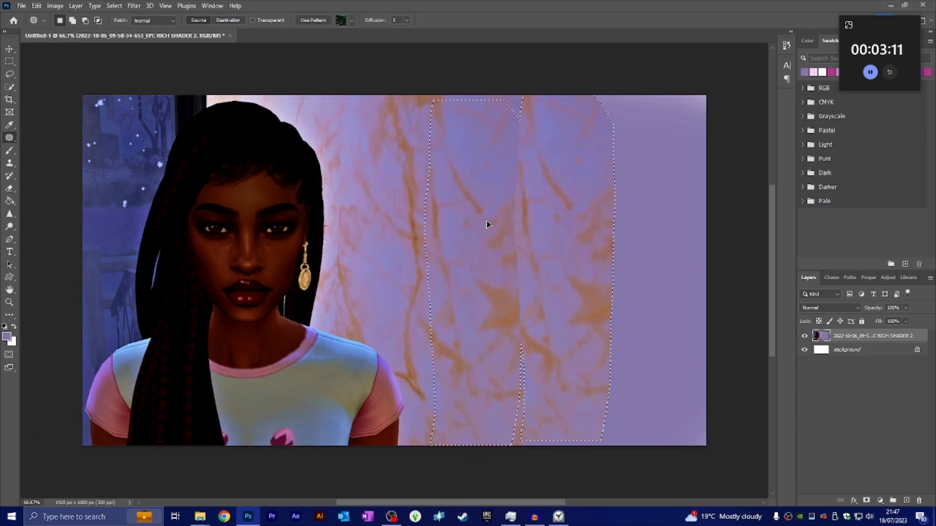
Patch the remaining plain purple area with marble texture in strips out to the canvas's right edge, and clear the selection
mouse_move(587, 95)
left_mouse_down()
mouse_move(608, 390)
mouse_move(599, 449)
mouse_move(674, 463)
mouse_move(702, 272)
mouse_move(683, 82)
mouse_move(594, 88)
mouse_move(589, 98)
left_mouse_up()
left_click_drag(618, 157, 549, 218)
mouse_move(662, 95)
left_mouse_down()
mouse_move(665, 454)
mouse_move(700, 463)
mouse_move(740, 292)
mouse_move(730, 122)
mouse_move(691, 90)
mouse_move(662, 97)
left_mouse_up()
left_click_drag(681, 206, 623, 211)
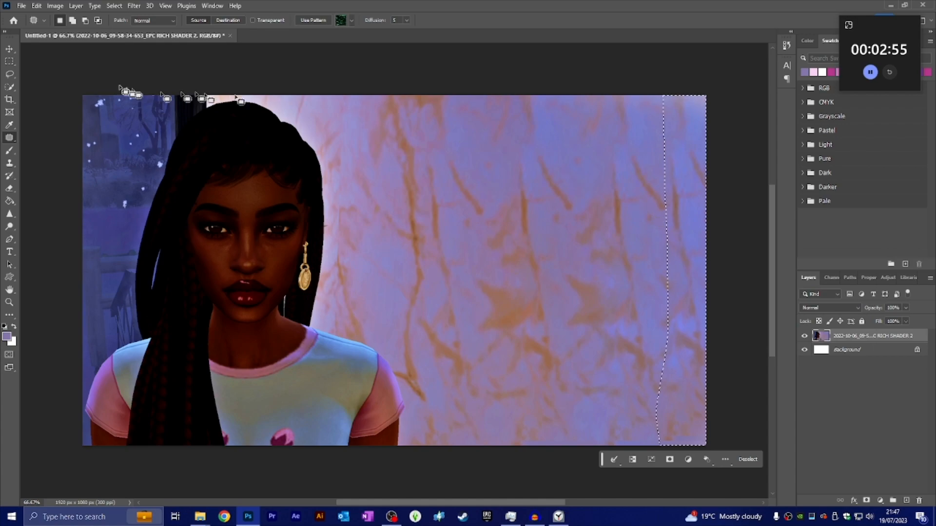
left_click(9, 48)
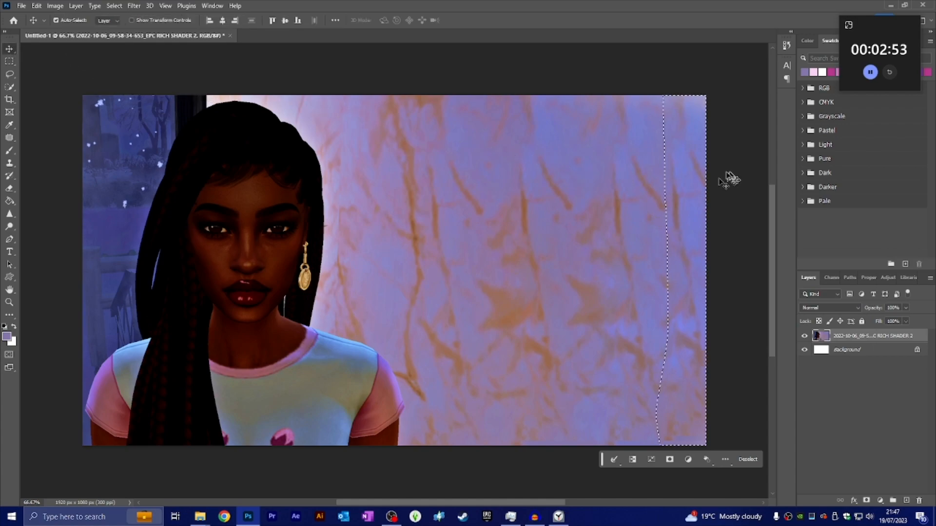
left_click(10, 137)
left_click(679, 190)
left_click(616, 207)
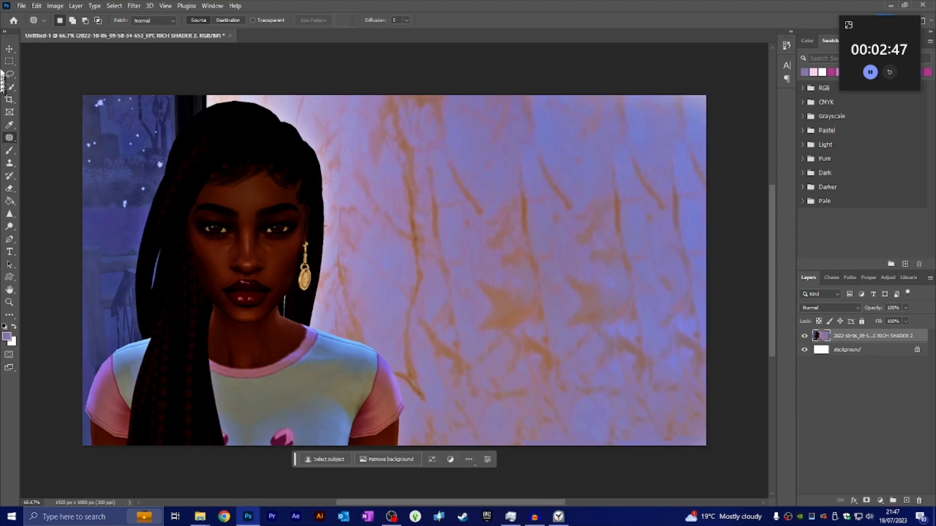
left_click(9, 50)
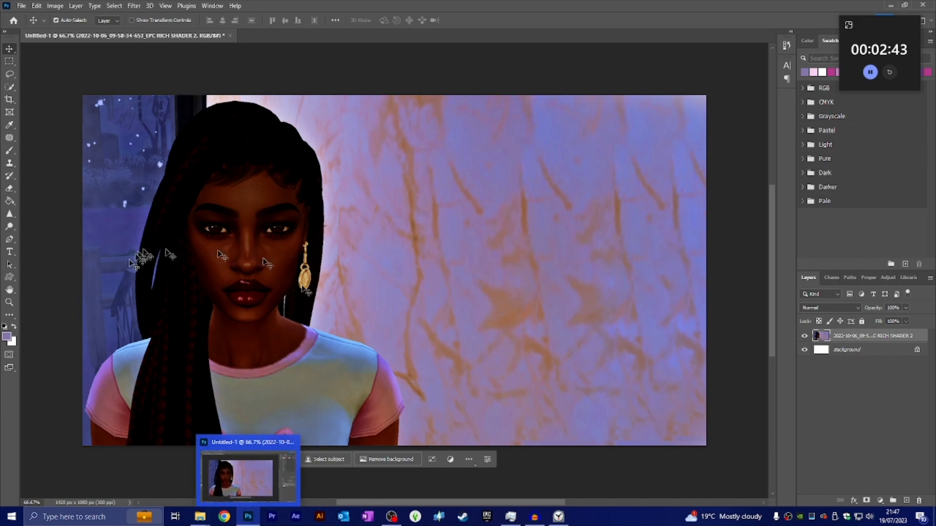
Add the text LIVE LEARN LOVE LIFE on four lines over the marble wall, in Myriad Pro Bold at 43.64 pt
left_click(10, 252)
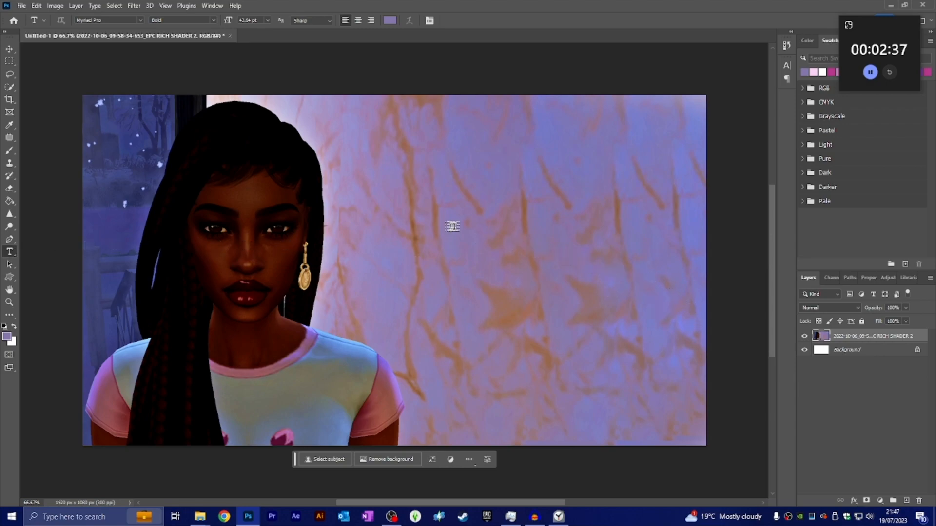
left_click(496, 225)
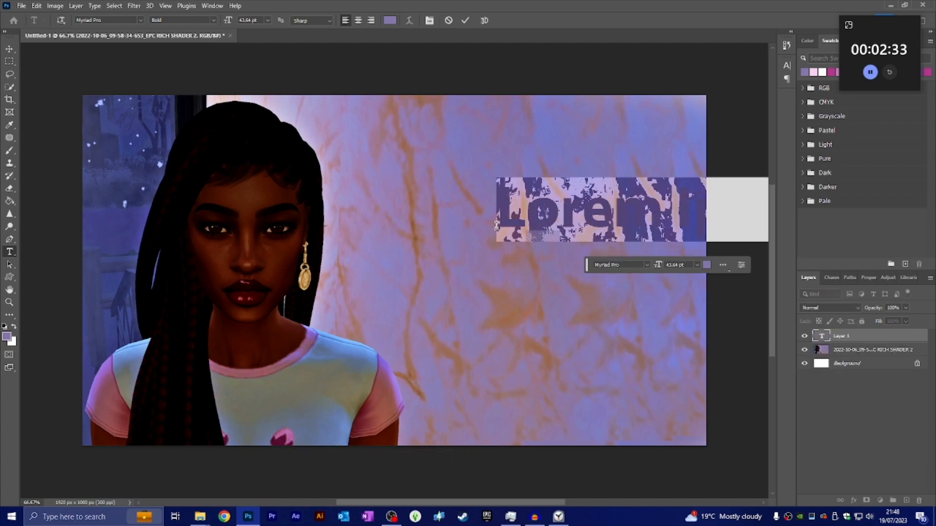
key("BackSpace")
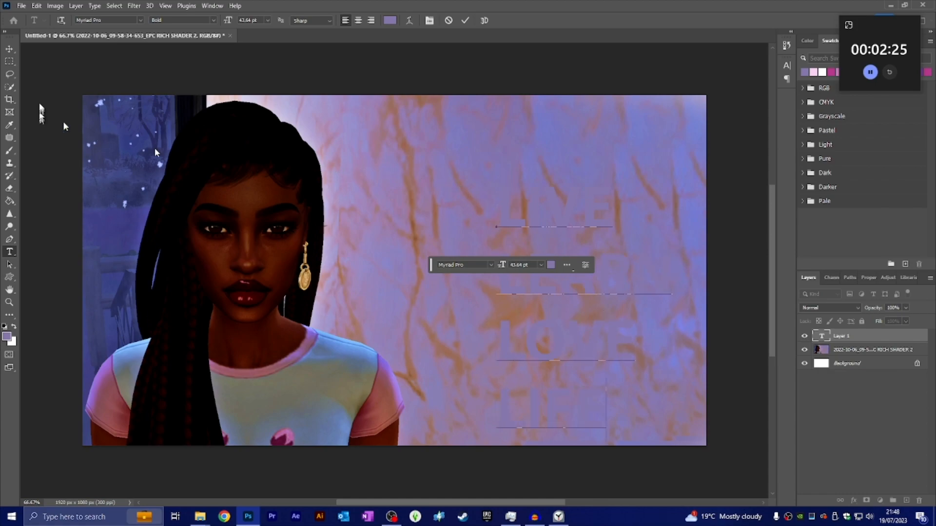
left_click(9, 49)
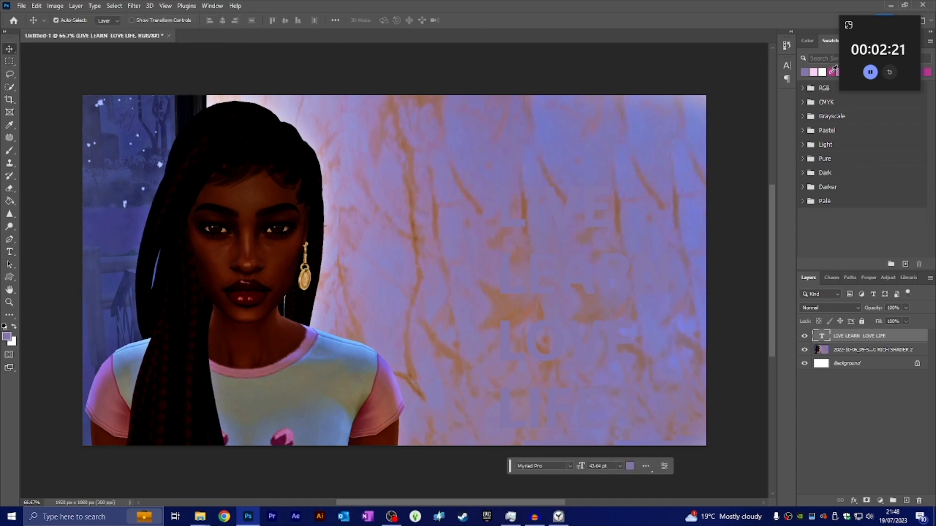
Recolour the text magenta and move it up and slightly right so it sits beside the portrait
left_click_drag(831, 73, 634, 268)
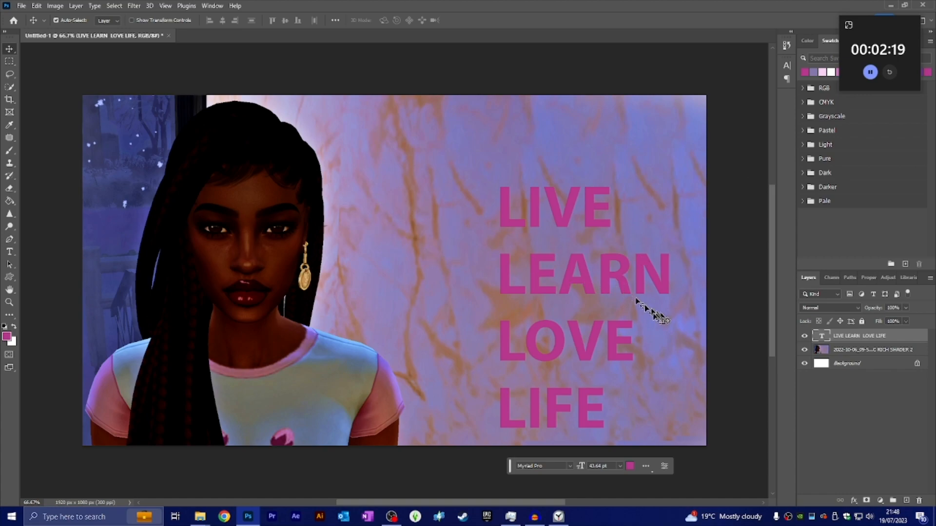
left_click_drag(589, 289, 592, 260)
left_click_drag(594, 242, 610, 253)
Move the timer clear of the colour swatches, recolour the text dark blue and deselect its layer
left_click_drag(886, 23, 718, 23)
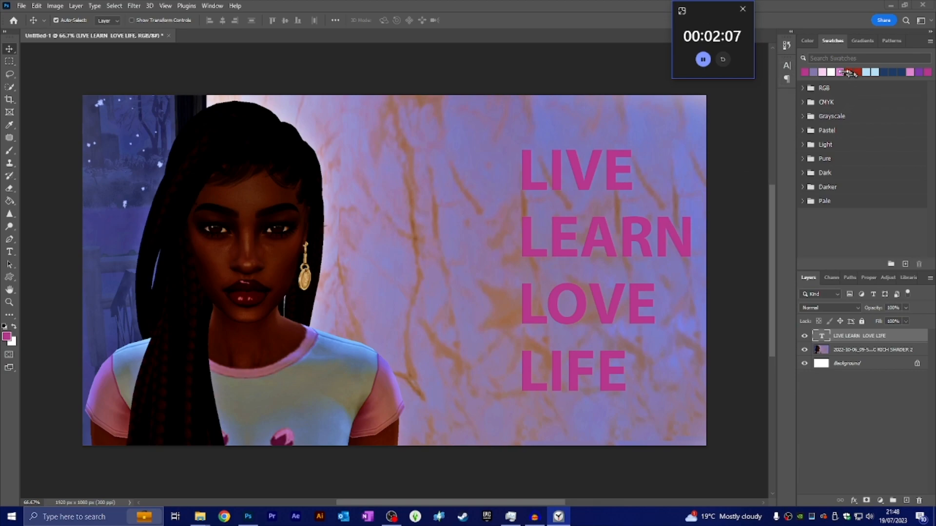
left_click(883, 74)
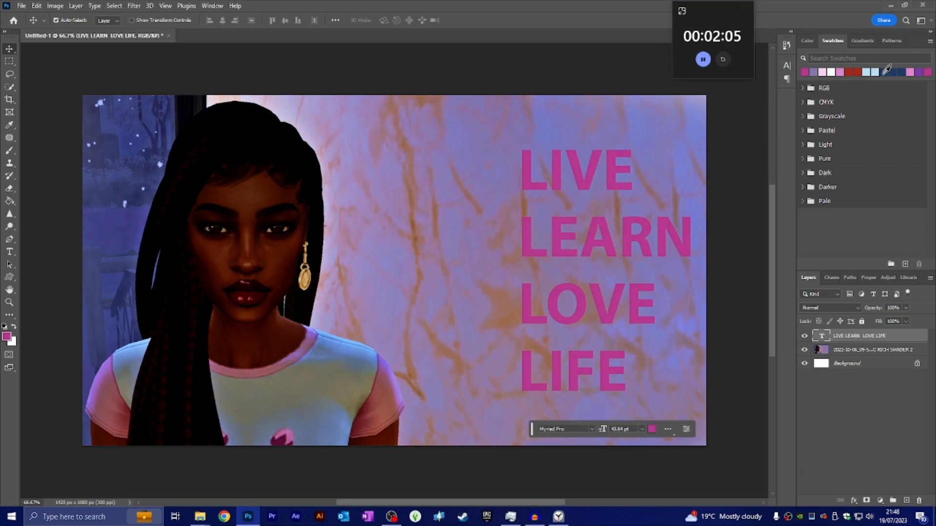
left_click(883, 73)
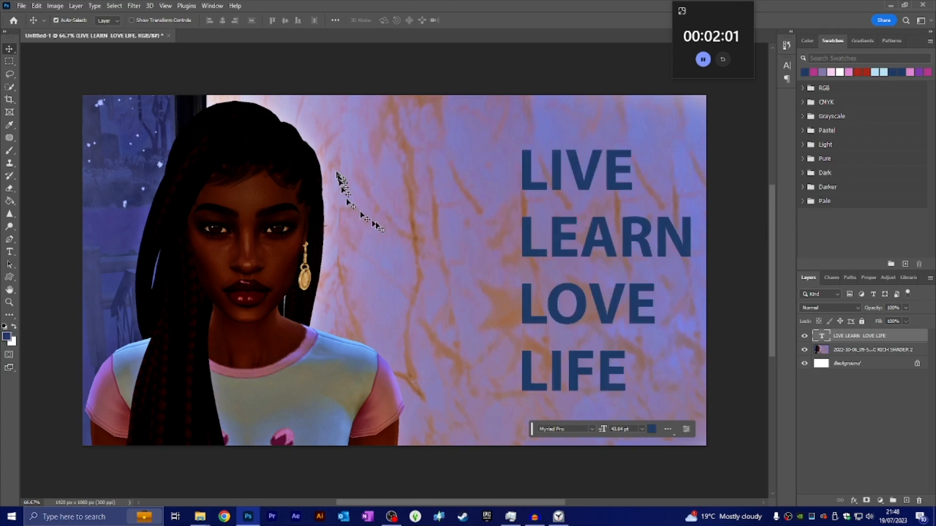
left_click(831, 388)
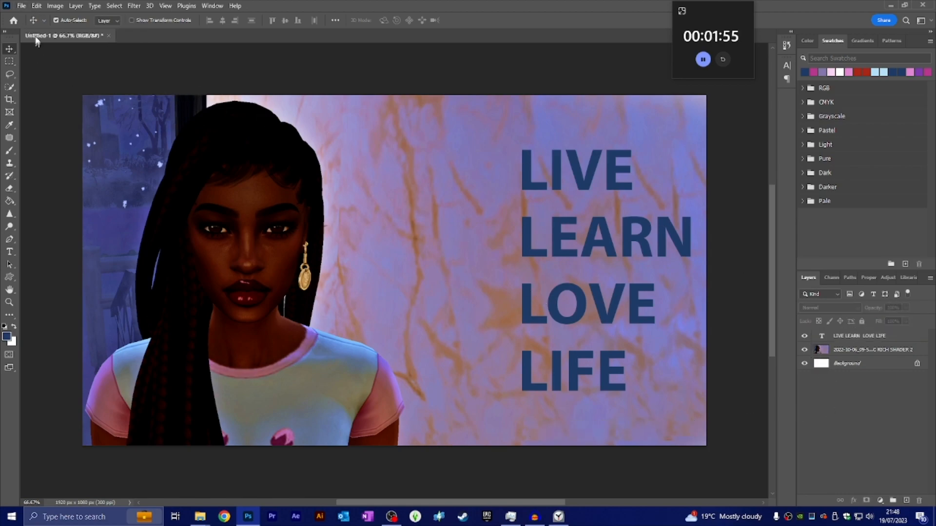
Resize the image to 1071 x 1071 pixels without keeping its proportions
left_click(38, 6)
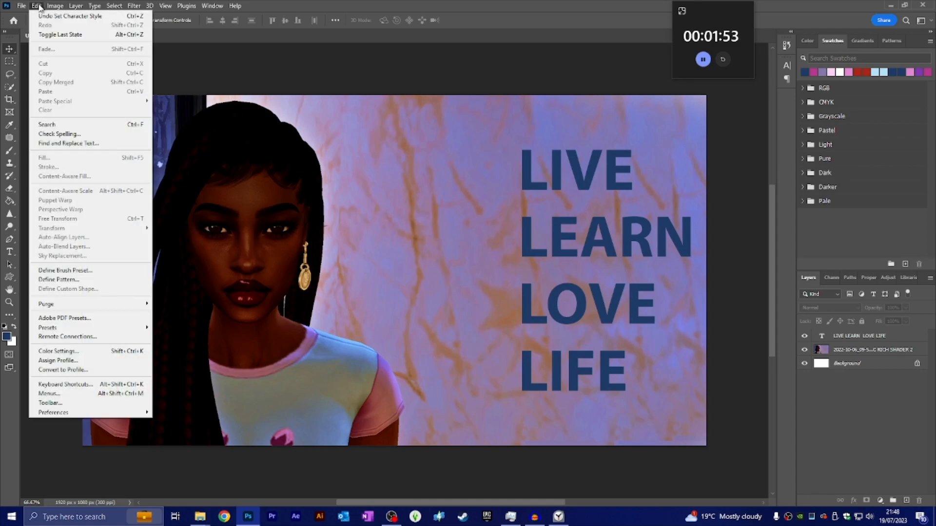
mouse_move(55, 6)
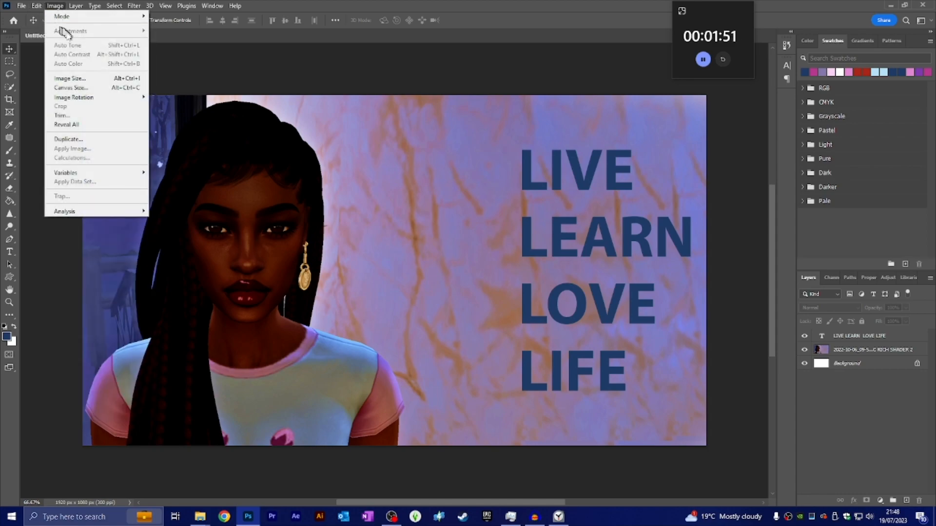
left_click(73, 78)
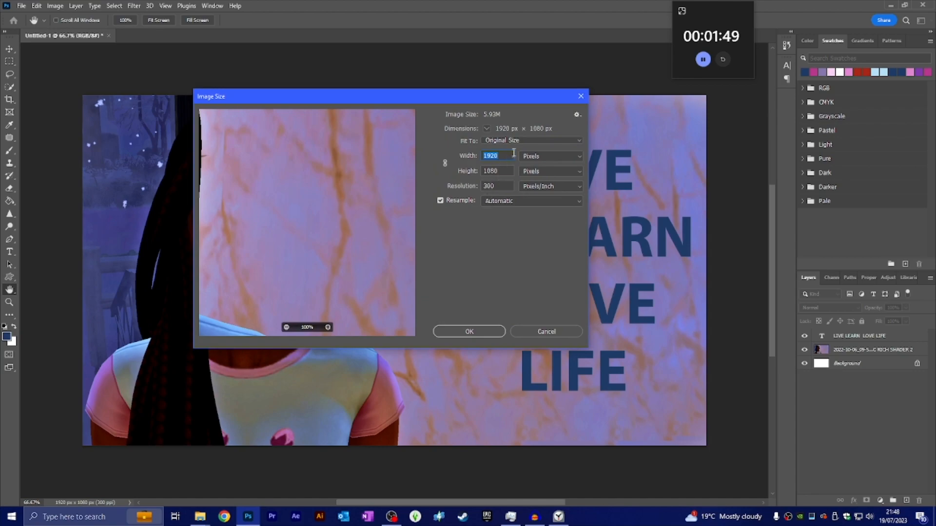
type("101")
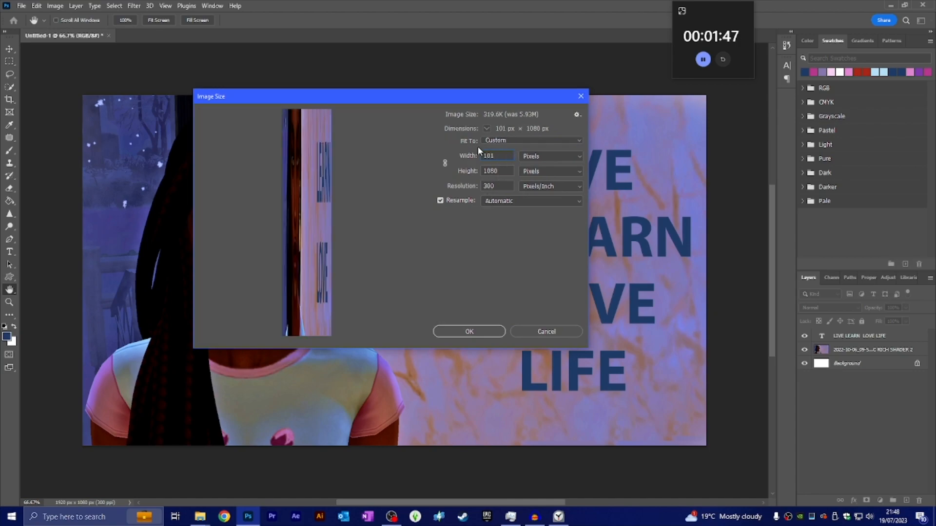
key("BackSpace")
type("71")
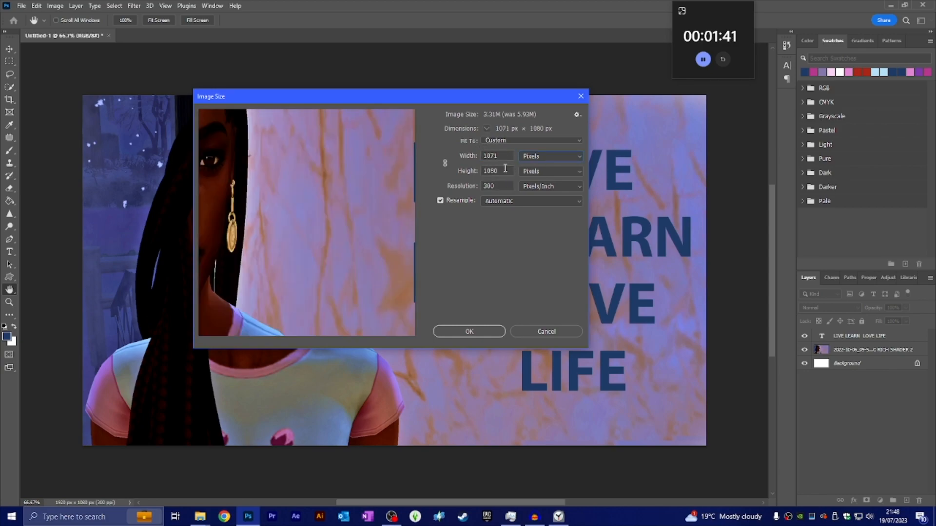
type("1071")
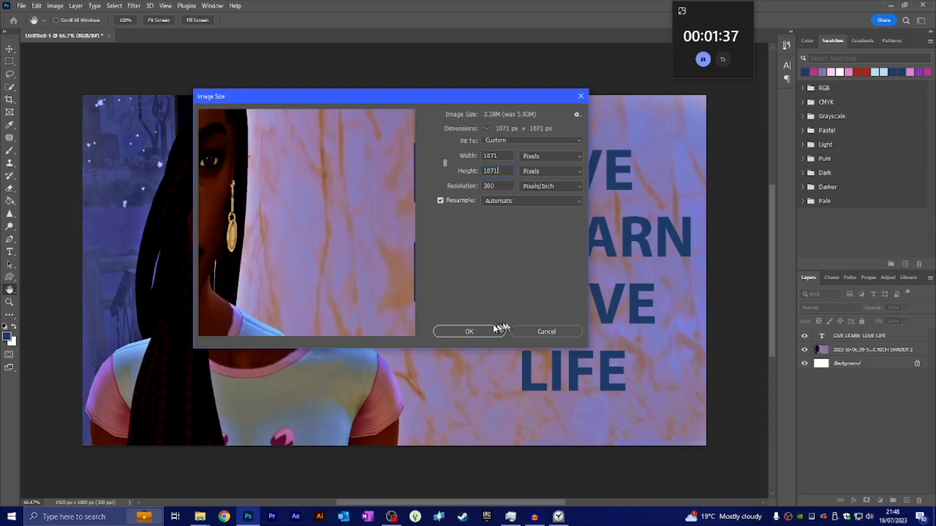
key("Return")
key("v")
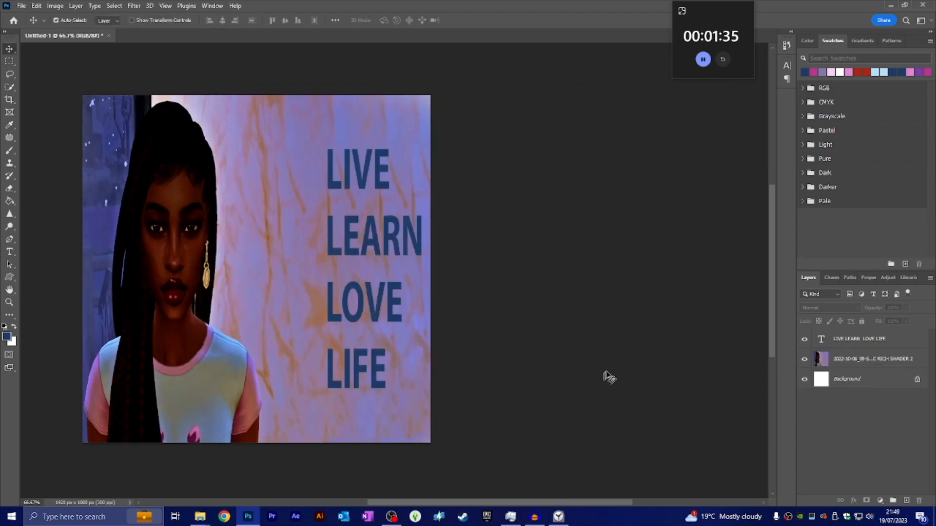
Export the image as a PNG named BEAUTIFUL GIRL into the Loading Screen project's SHAPES folder
left_click(22, 6)
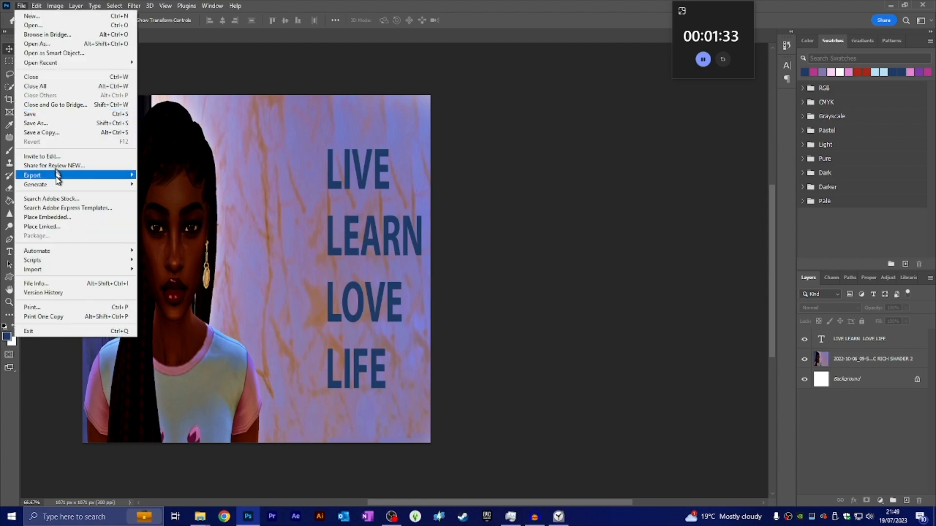
mouse_move(59, 176)
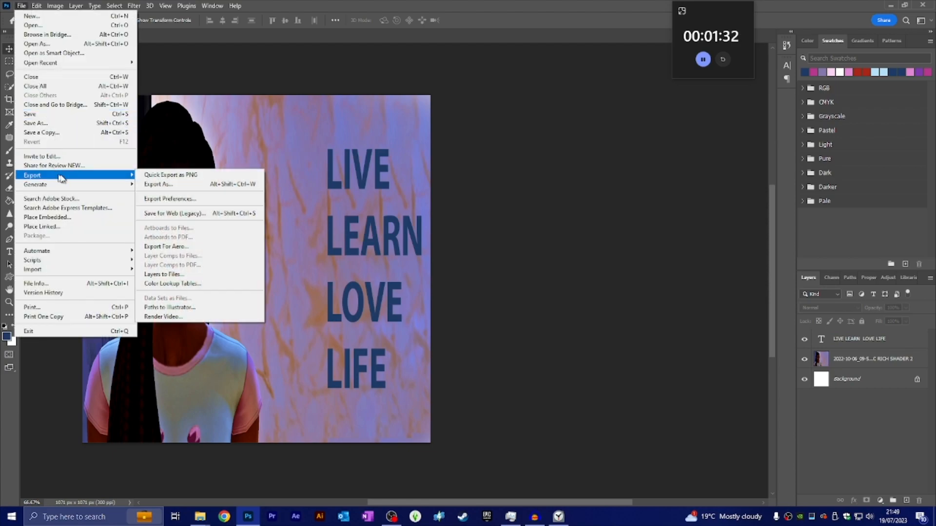
left_click(169, 174)
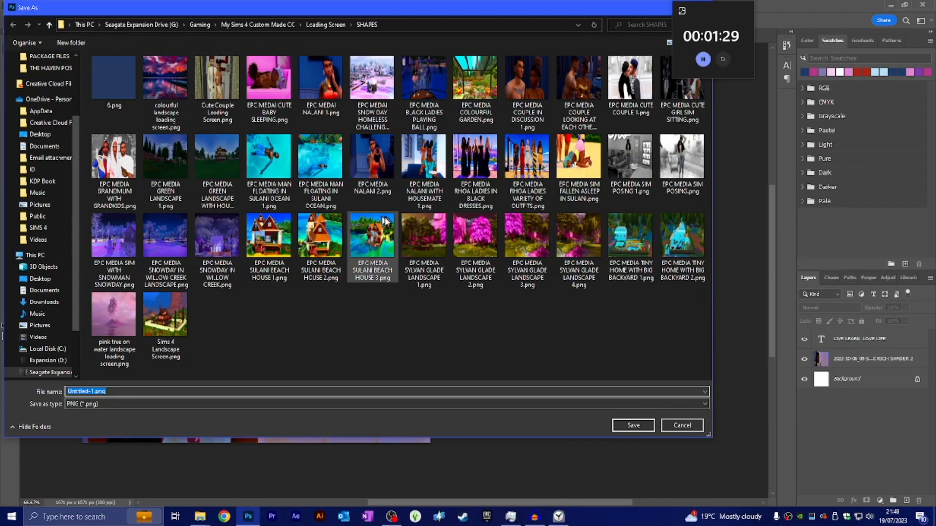
left_click(319, 26)
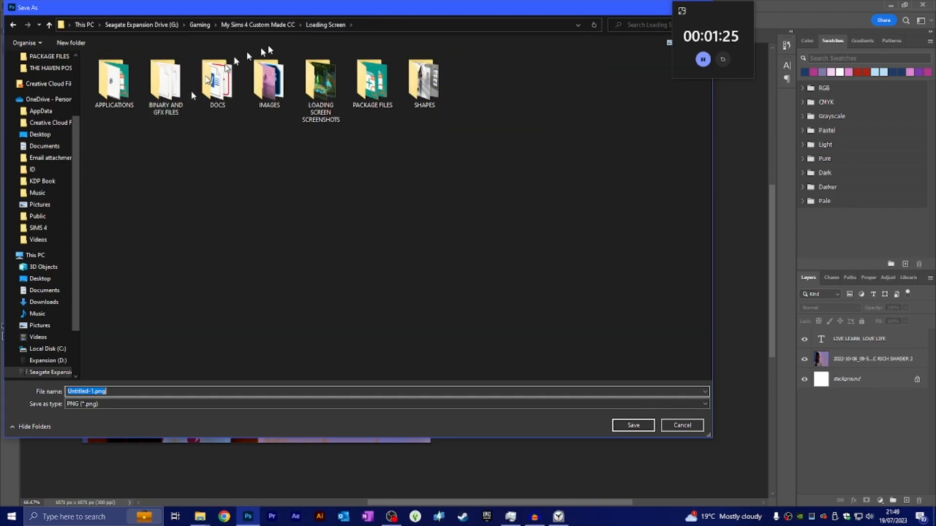
double_click(423, 80)
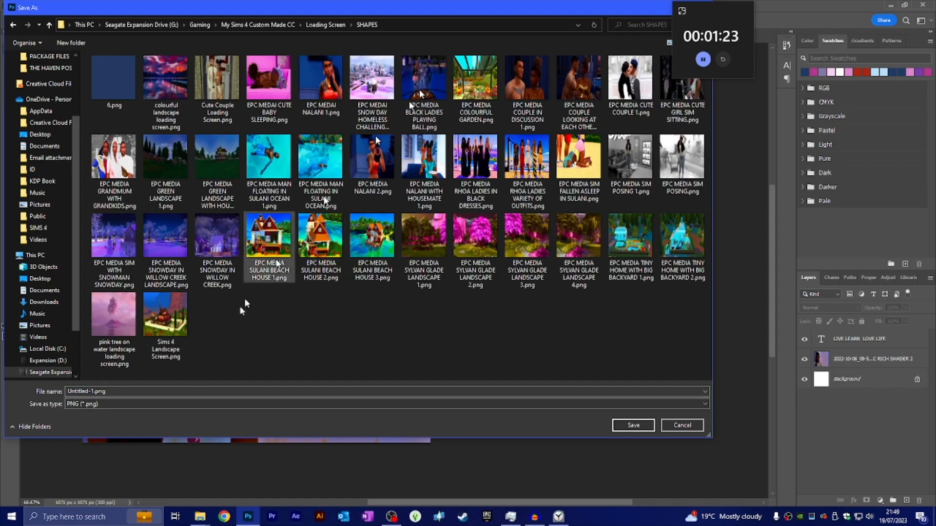
double_click(159, 390)
type("BEAUTIFUL GIRL")
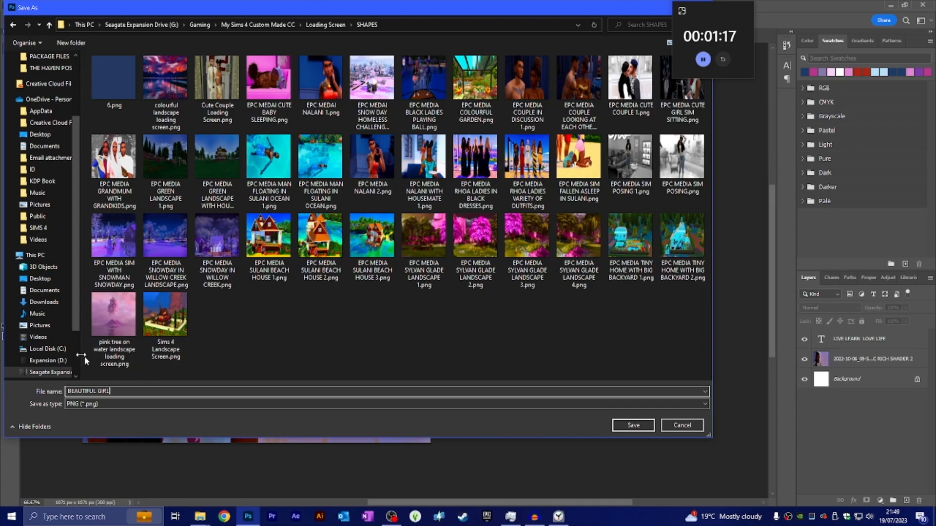
left_click(632, 425)
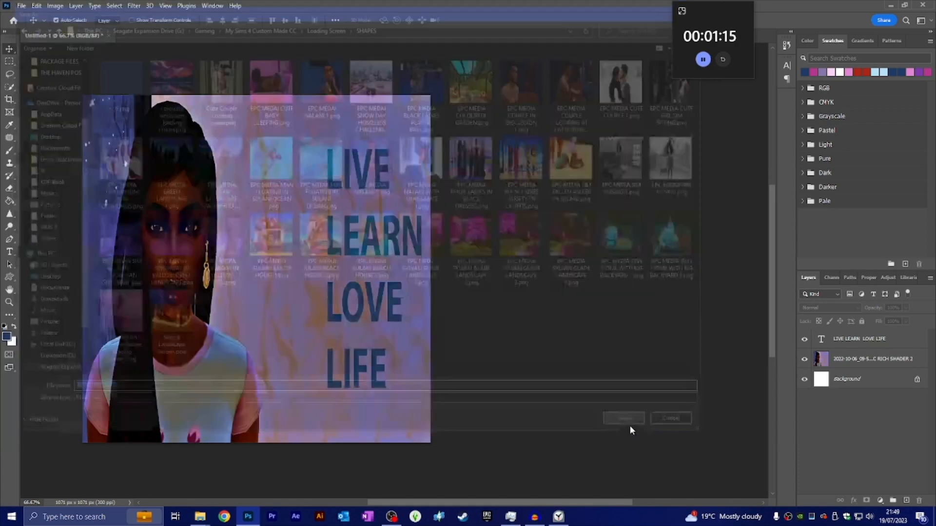
Switch to Sims 4 Studio and create an empty package named BEAUTIFIL GIRL LIVE LEARN LOVE LIFE LOADING SCREEN in the PACKAGE FILES folder
left_click(891, 6)
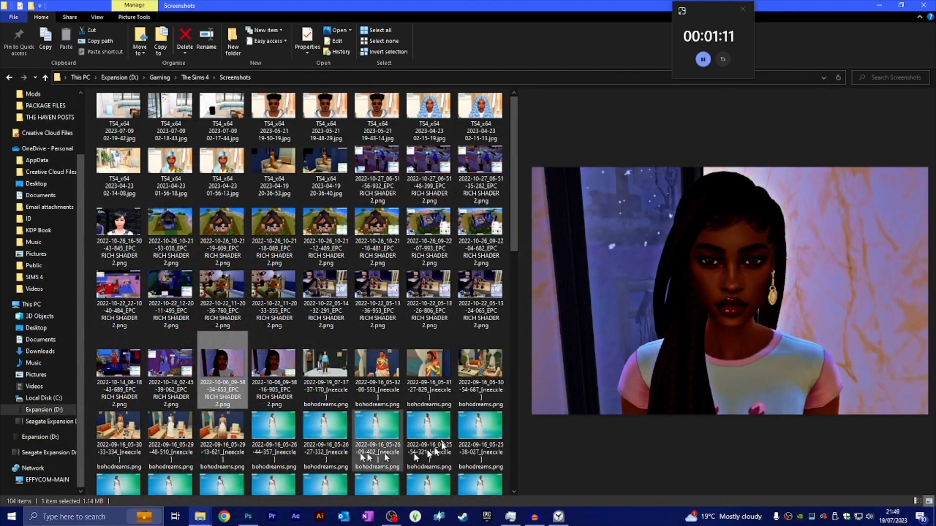
left_click(447, 516)
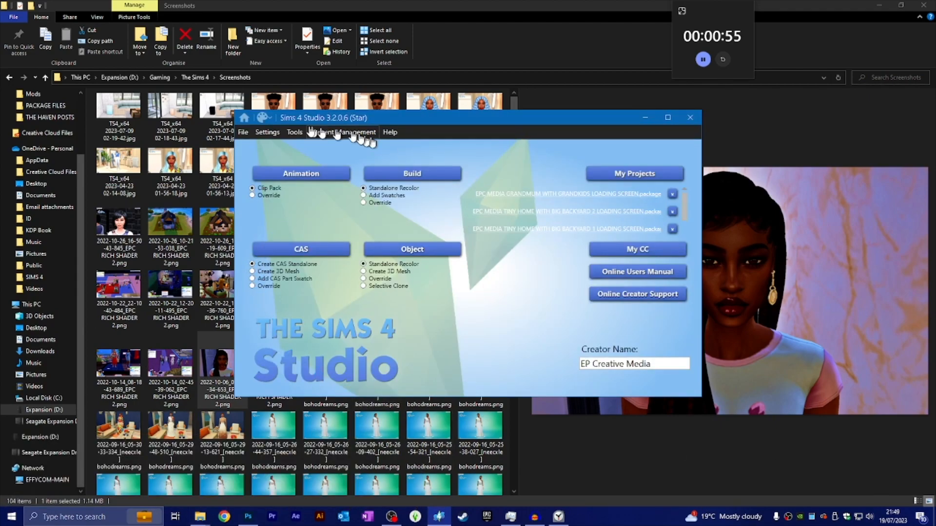
left_click(295, 132)
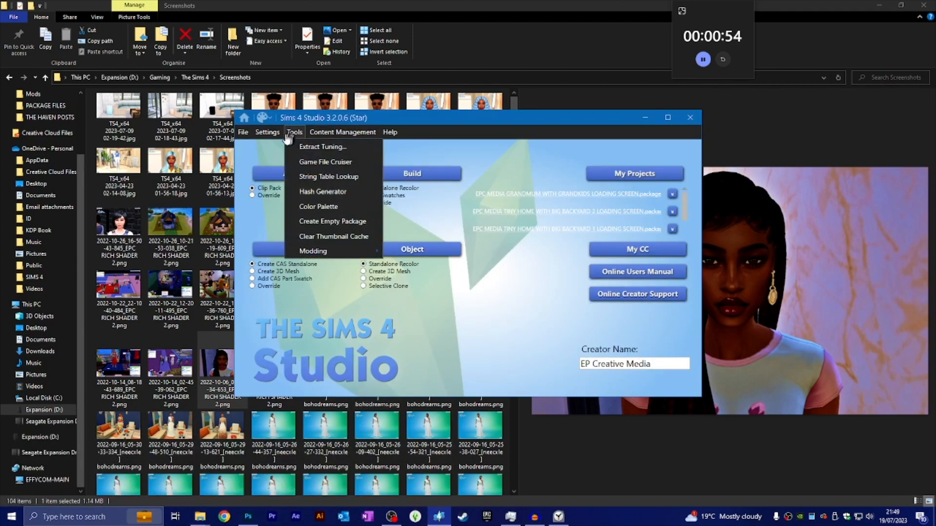
left_click(324, 221)
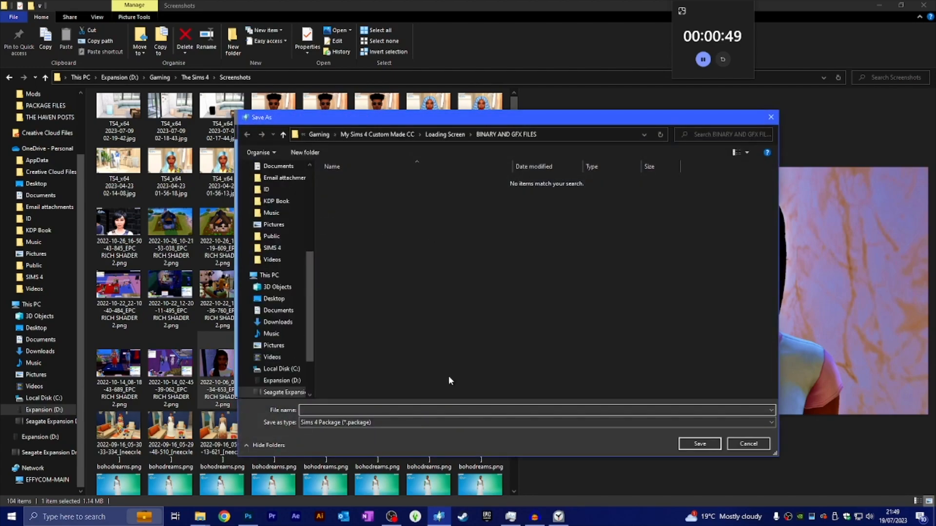
type("BEA")
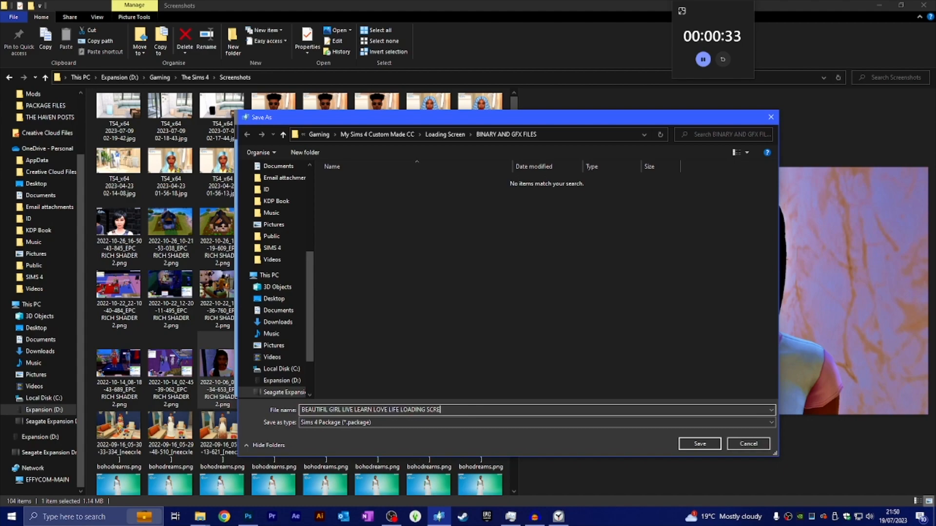
left_click(443, 135)
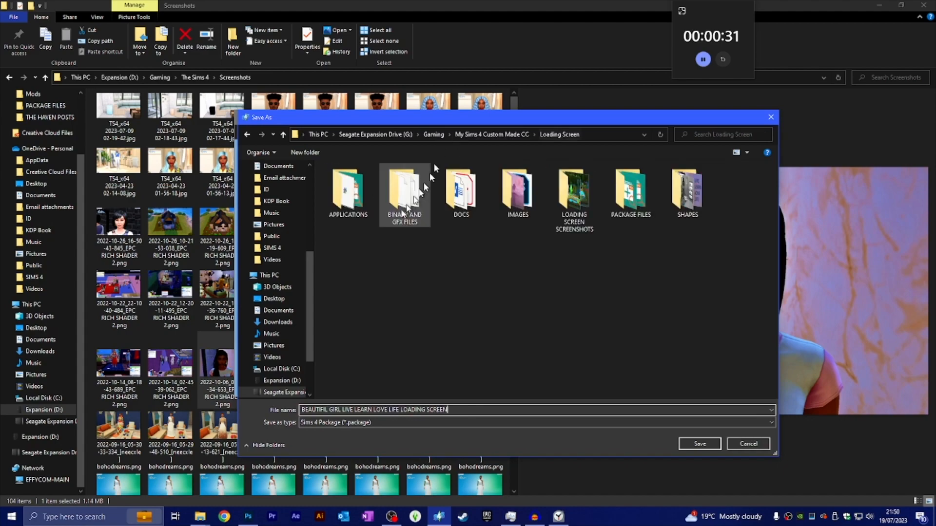
double_click(626, 209)
left_click(691, 444)
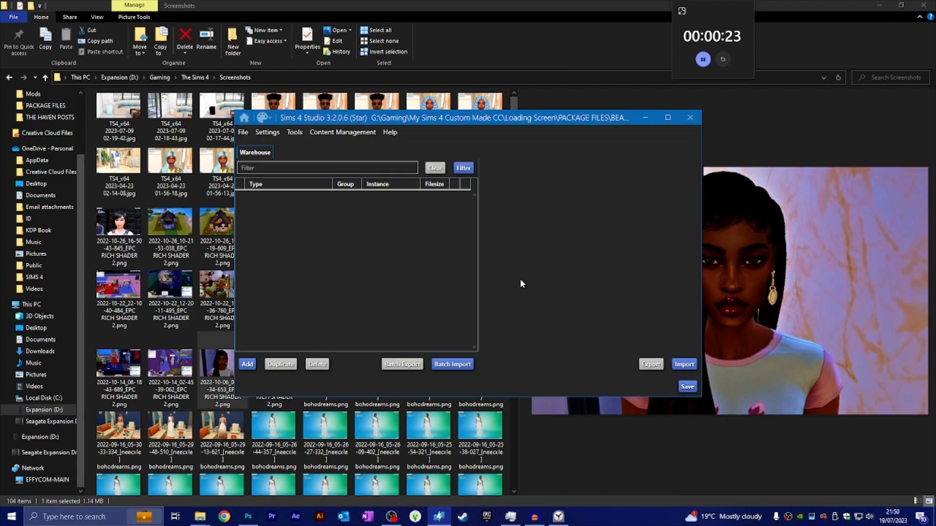
Open the Game File Cruiser, and copy the instance code from the Sims 4 Studio loading screen text file in the DOCS folder
left_click(298, 134)
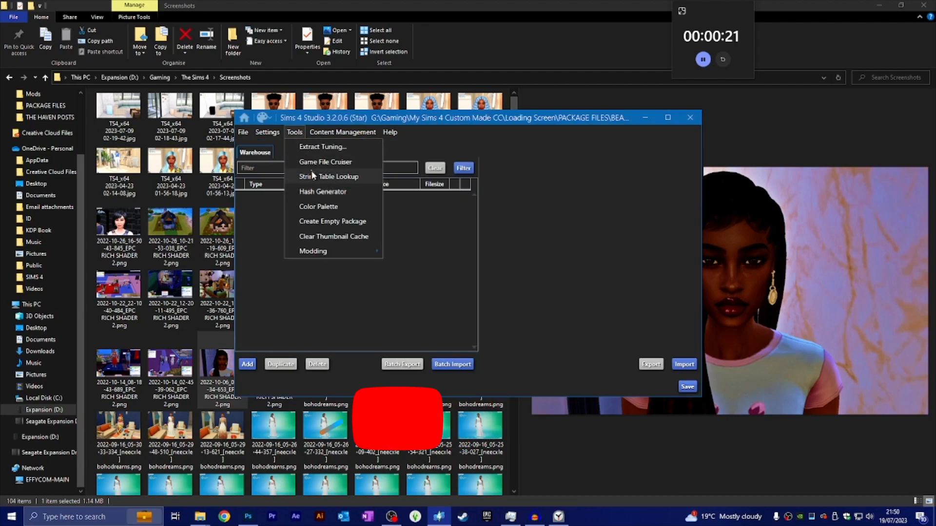
left_click(312, 162)
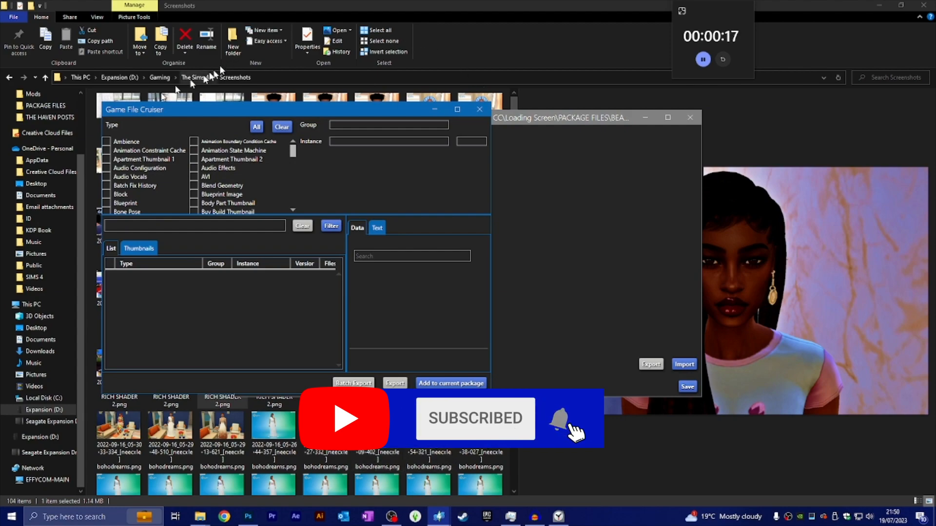
scroll(49, 180, "up", 2)
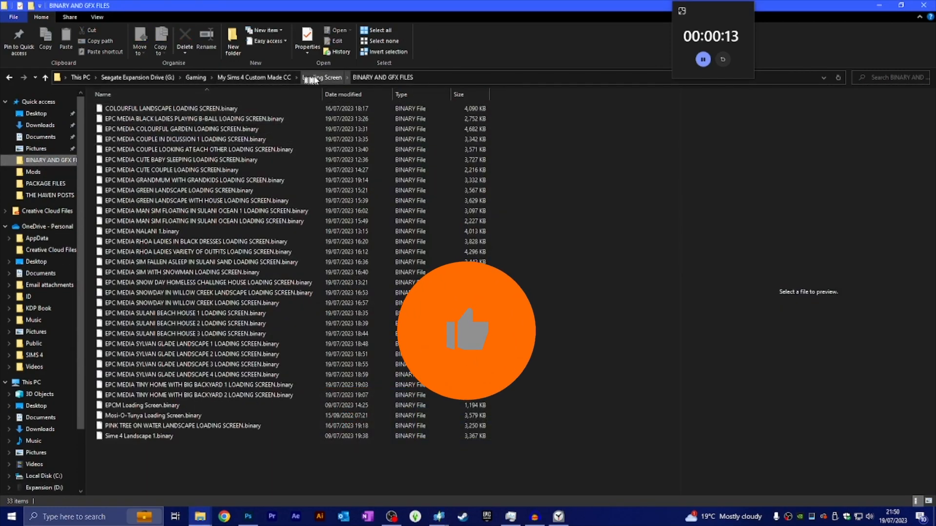
left_click(312, 78)
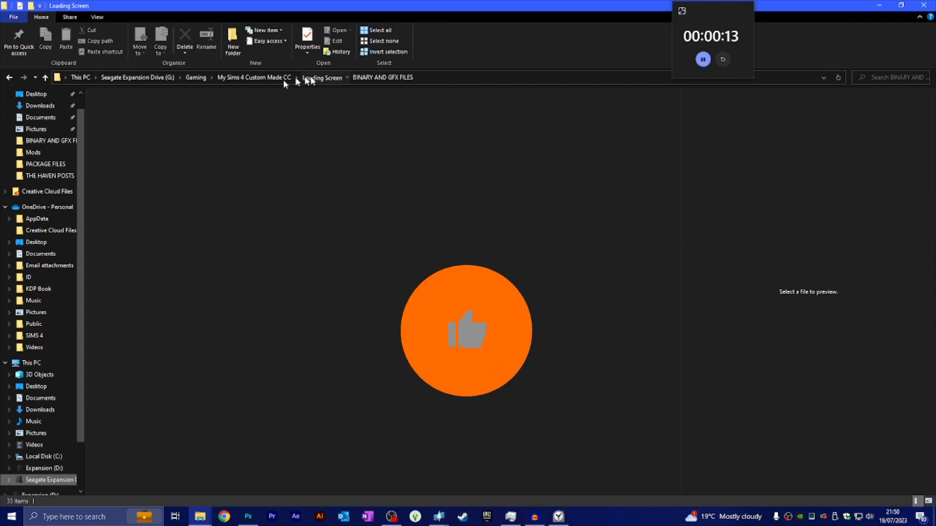
left_click(118, 131)
double_click(119, 131)
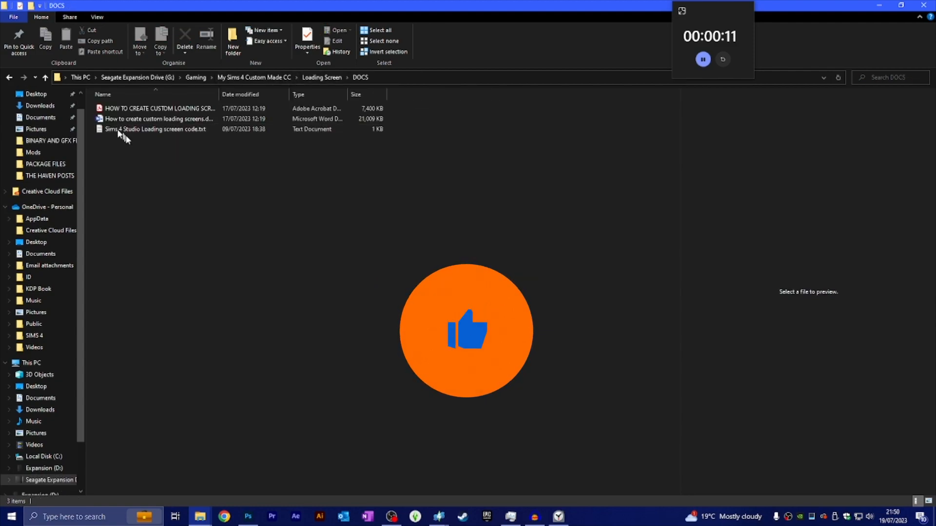
left_click(125, 132)
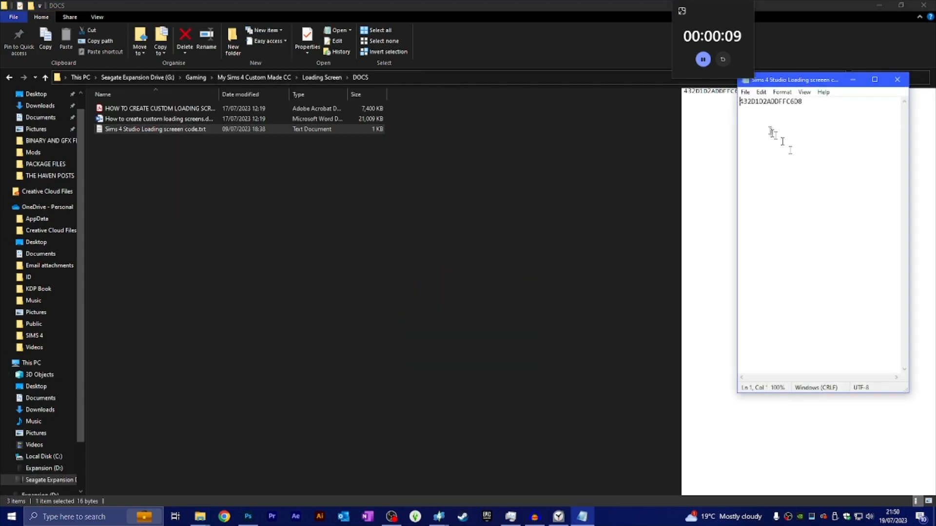
double_click(802, 102)
right_click(756, 103)
left_click(769, 129)
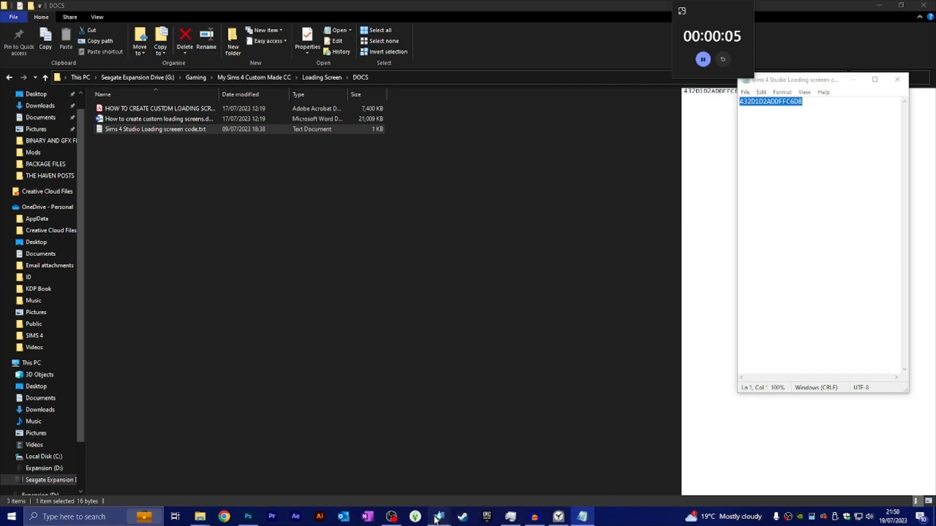
Search the Game File Cruiser for instance 432D1D2ADDFFC6D8 across all resource types
mouse_move(438, 517)
left_click(483, 483)
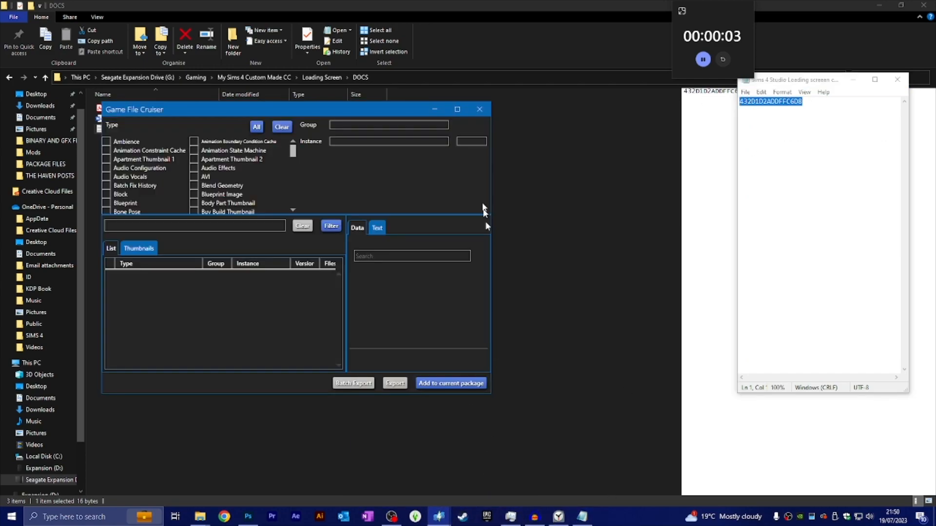
left_click(387, 142)
key("ctrl+v")
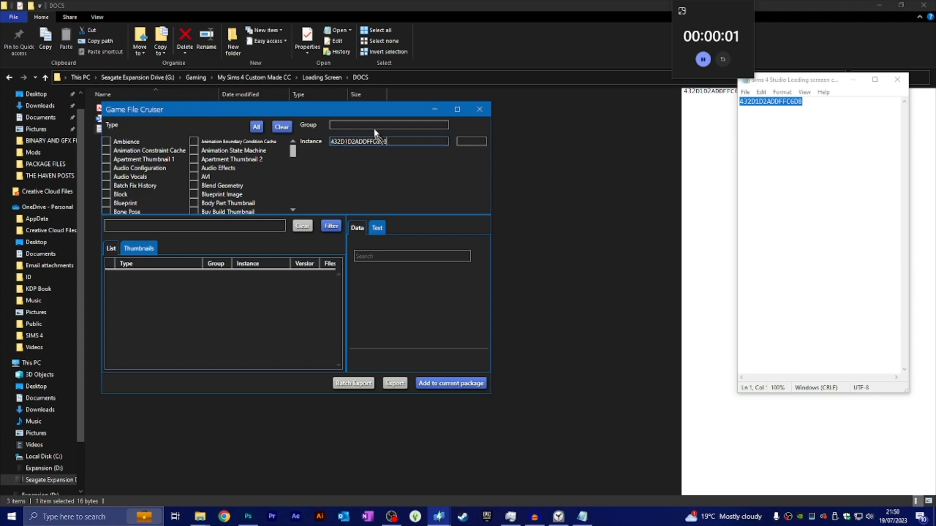
left_click(257, 126)
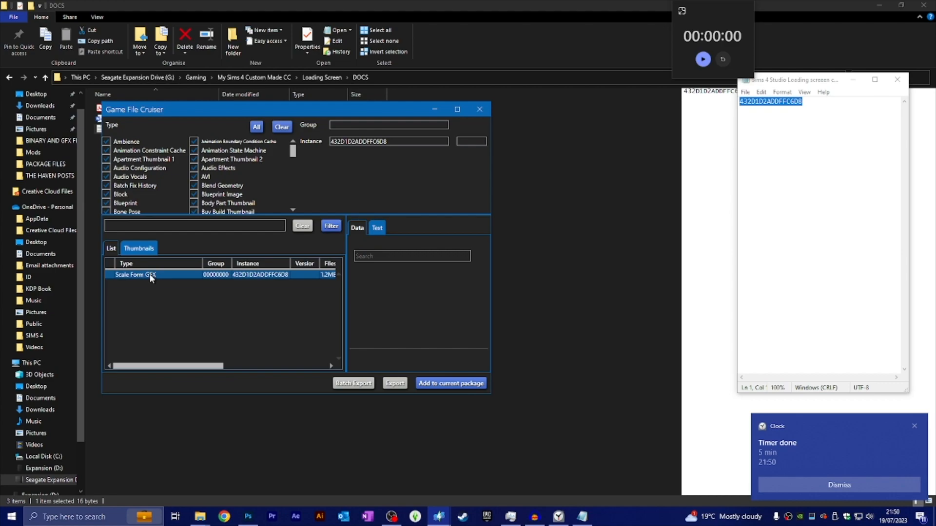
Dismiss the timer alert and restart the five-minute timer, and select the Scale Form GFX resource in the Game File Cruiser
left_click(834, 485)
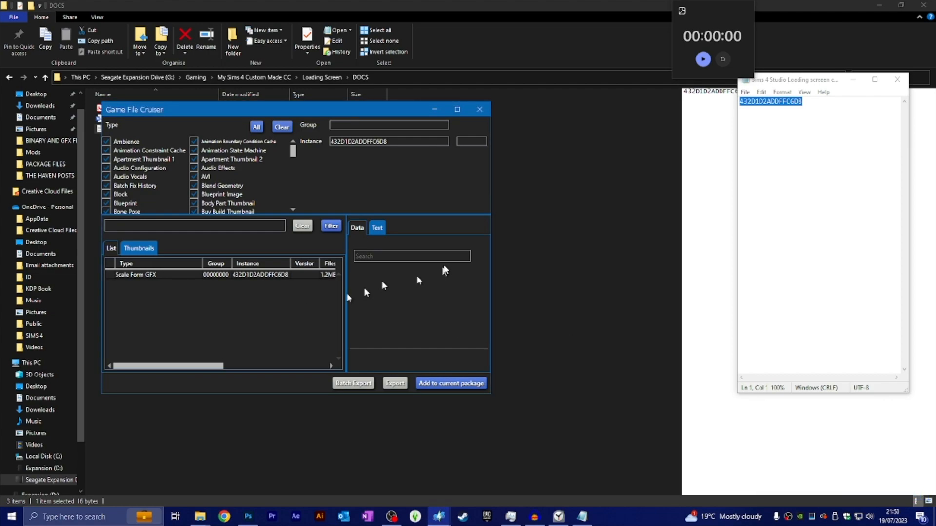
left_click(704, 60)
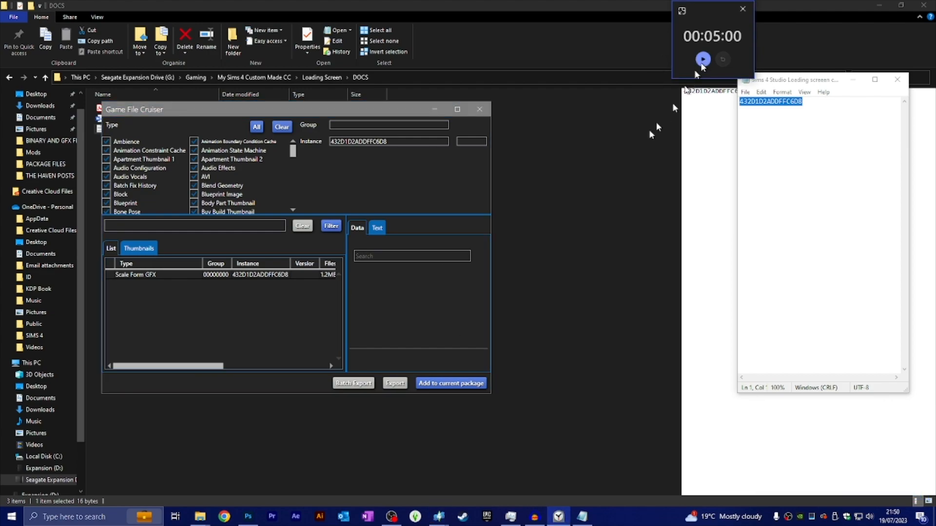
left_click(703, 59)
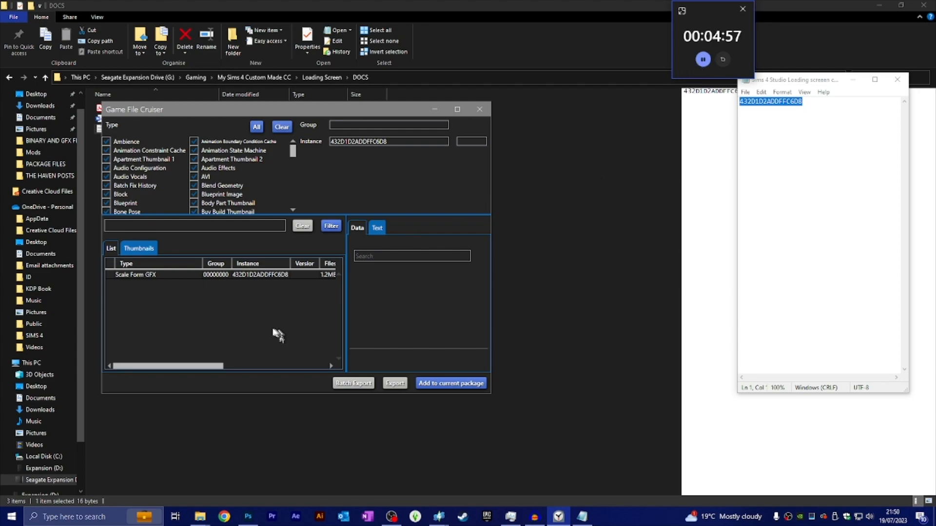
left_click(168, 274)
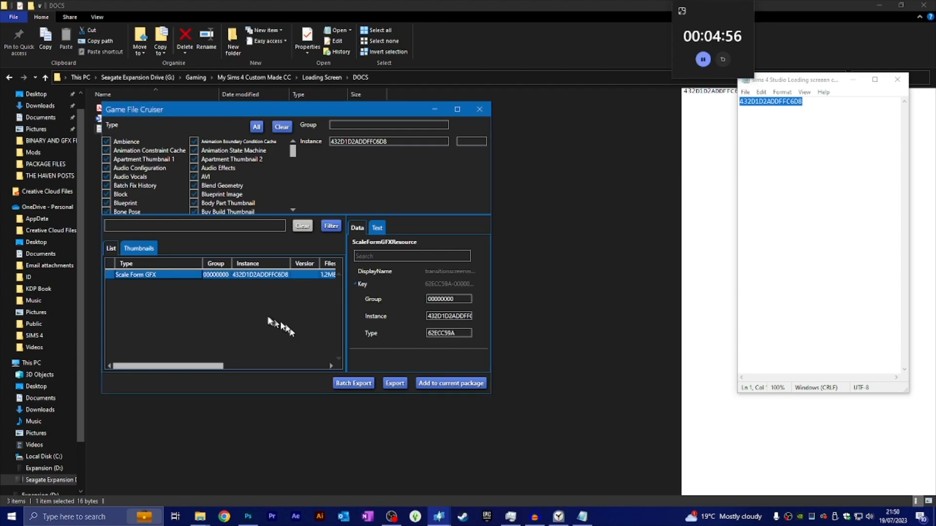
Export the Scale Form GFX resource as binary file BEAUTIFIL GIRL LIVE LEARN LOVE LIFE LOADING SCREEN into the BINARY AND GFX FILES folder
left_click_drag(343, 111, 462, 109)
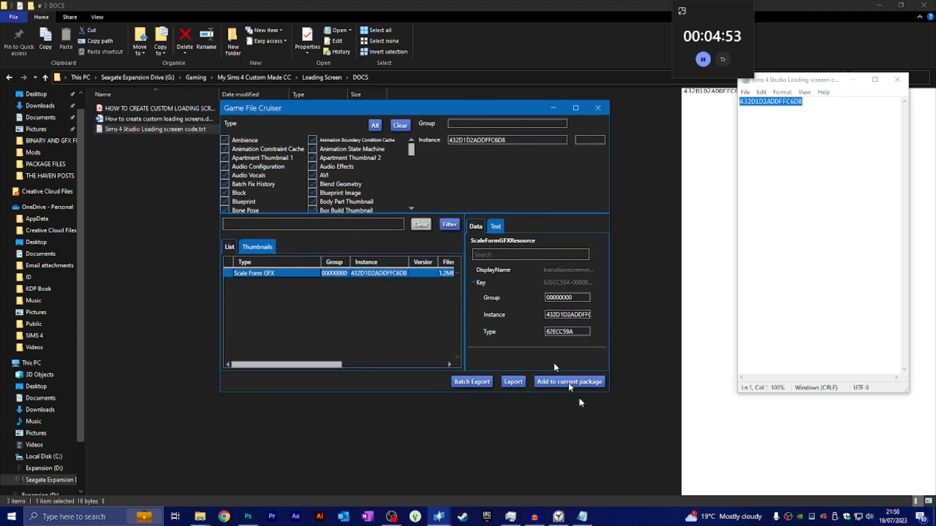
left_click(513, 382)
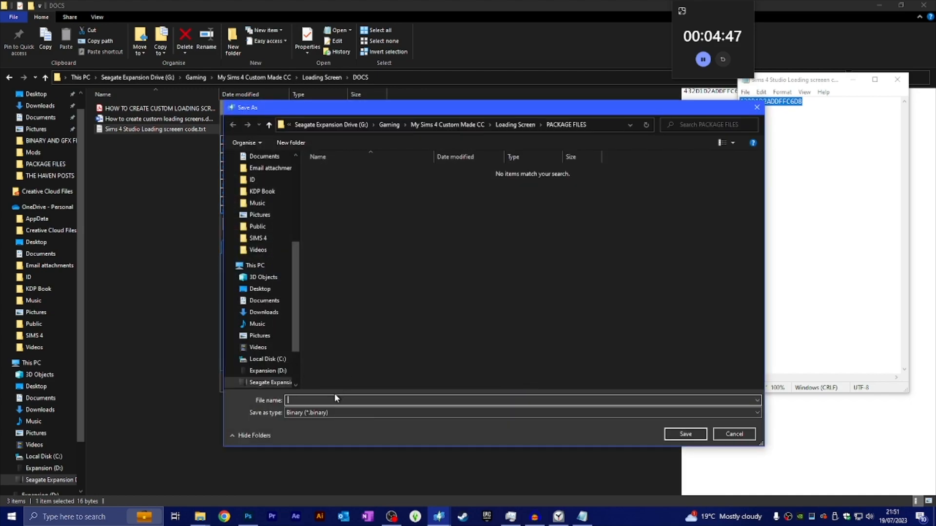
type("BEA")
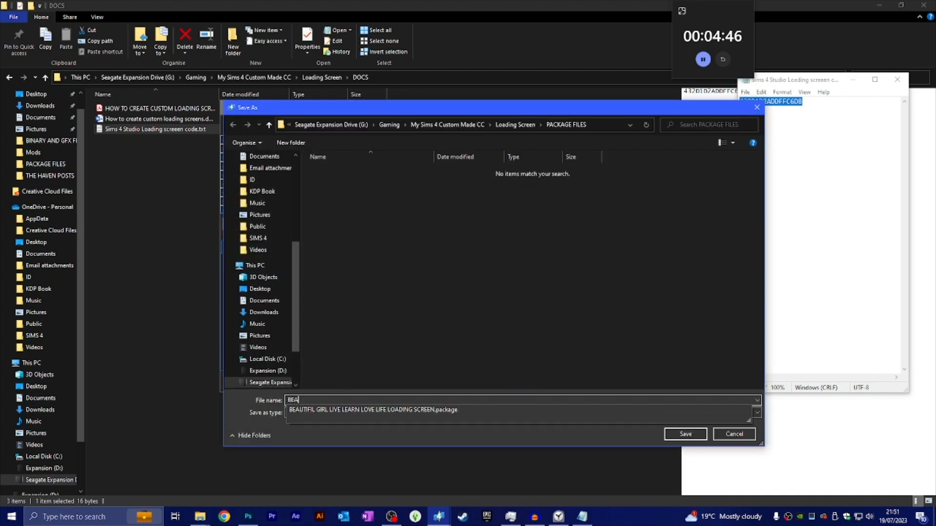
left_click(437, 410)
left_click(470, 400)
key("BackSpace")
key("BackSpace")
key("BackSpace")
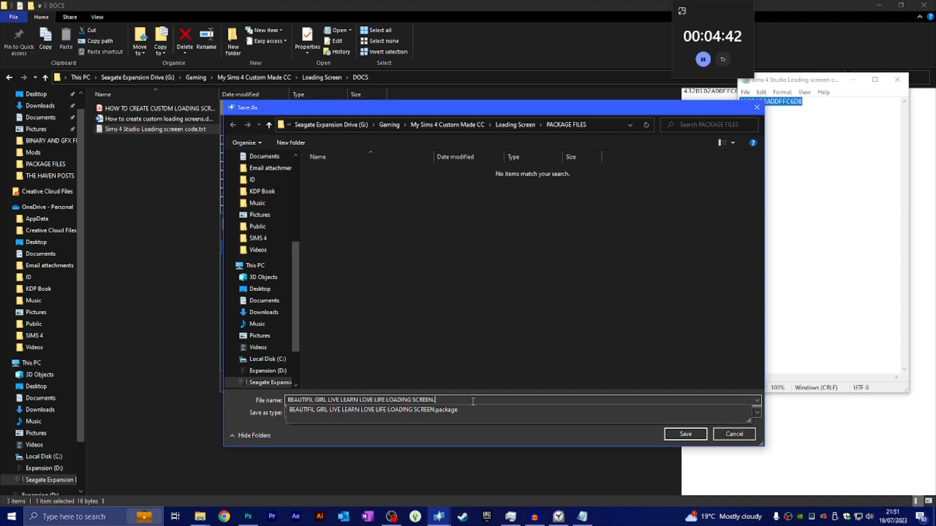
left_click(463, 364)
scroll(271, 246, "up", 4)
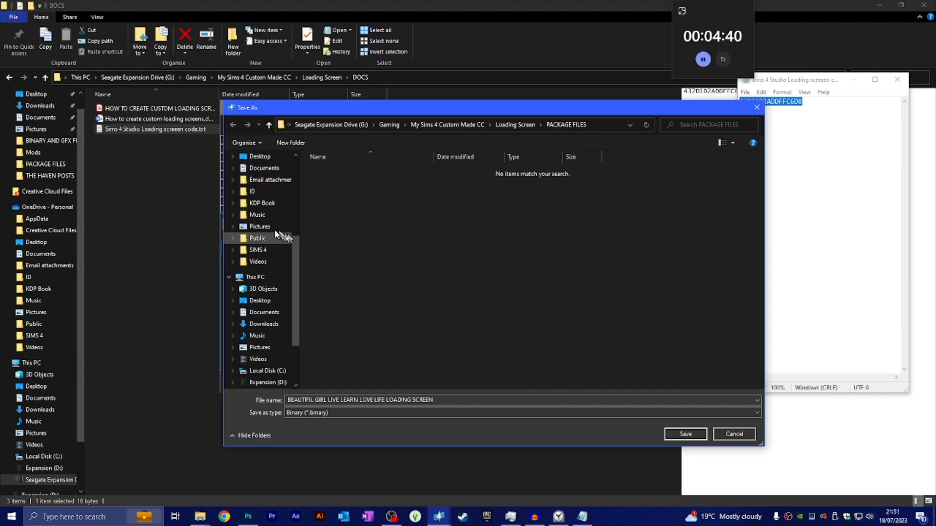
left_click(268, 180)
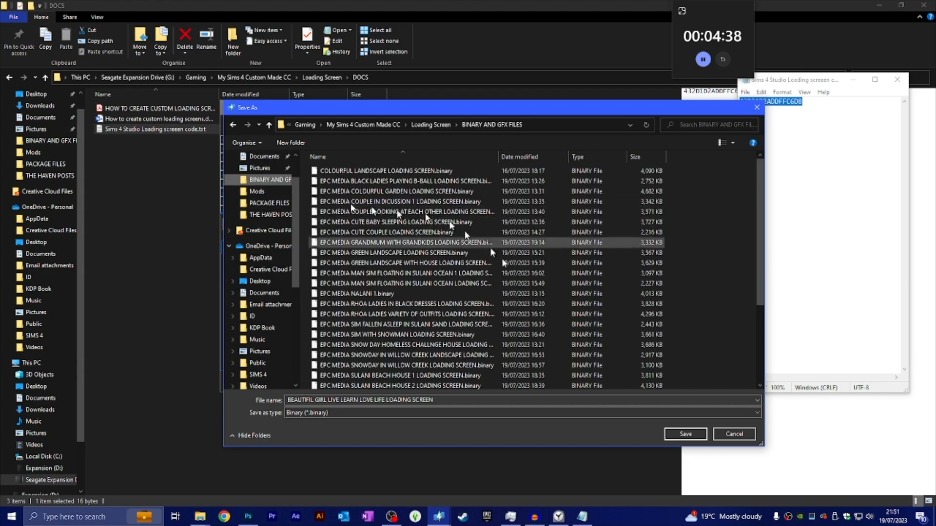
left_click(685, 433)
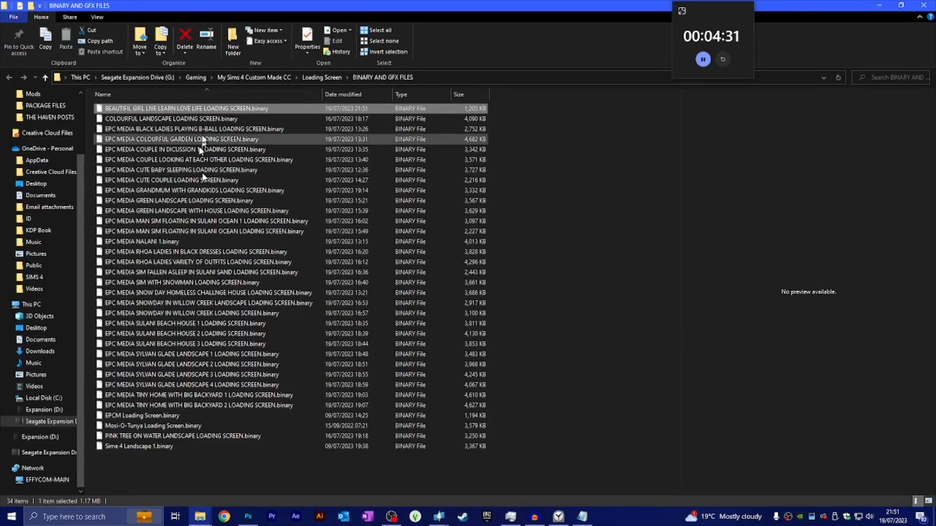
In File Explorer, change the extension of the BEAUTIFIL GIRL LIVE LEARN LOVE LIFE LOADING SCREEN file to .gfx and accept the change
left_click(206, 42)
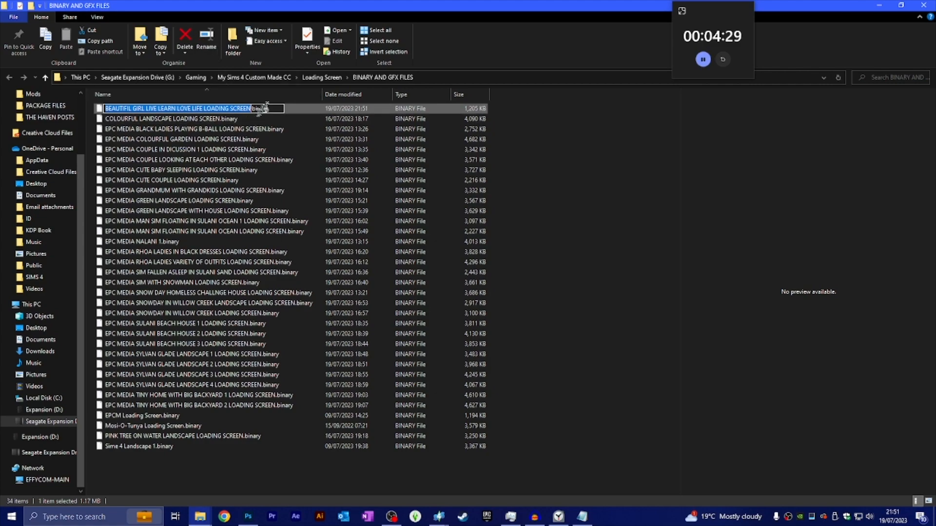
key("End")
key("BackSpace")
key("BackSpace")
key("BackSpace")
key("BackSpace")
key("BackSpace")
key("BackSpace")
type("gfx")
key("Return")
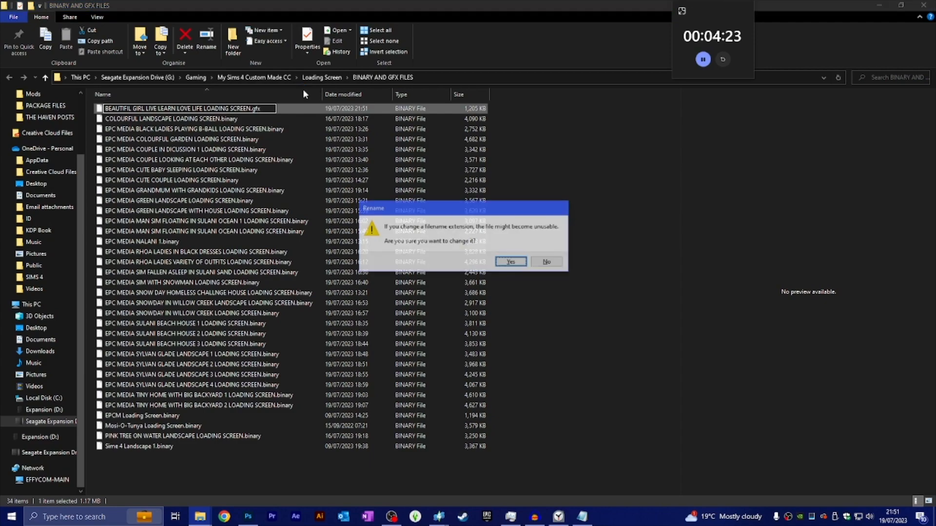
key("Escape")
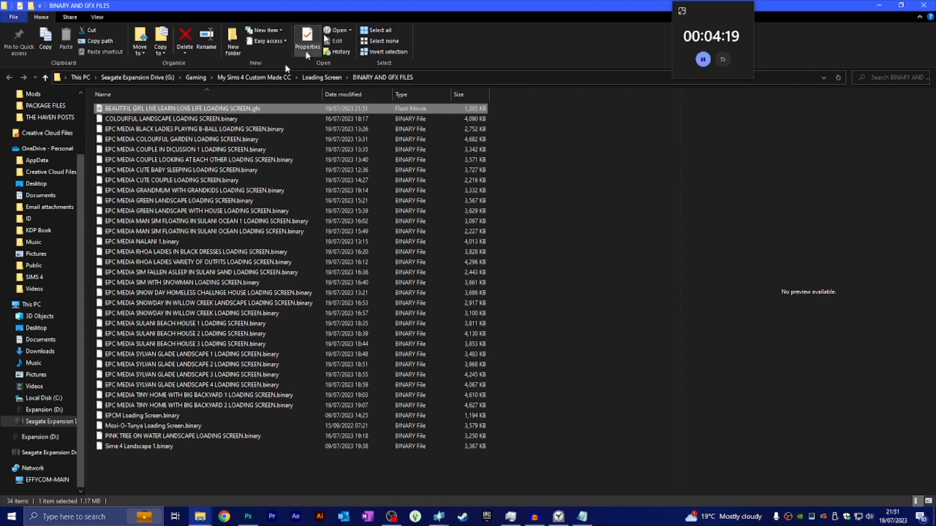
Open the .gfx file in JPEXS Free Flash Decompiler, decline loading all imported assets, and display its shapes
left_click(336, 31)
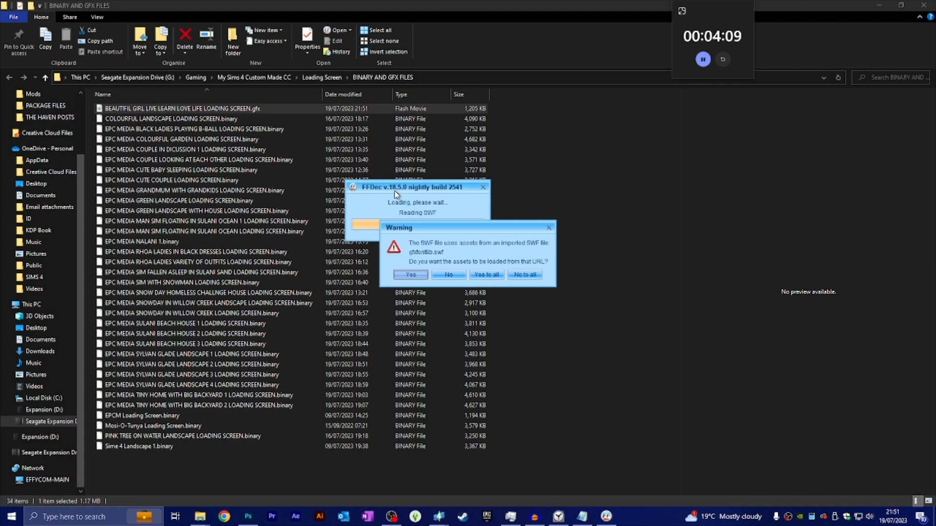
left_click(537, 275)
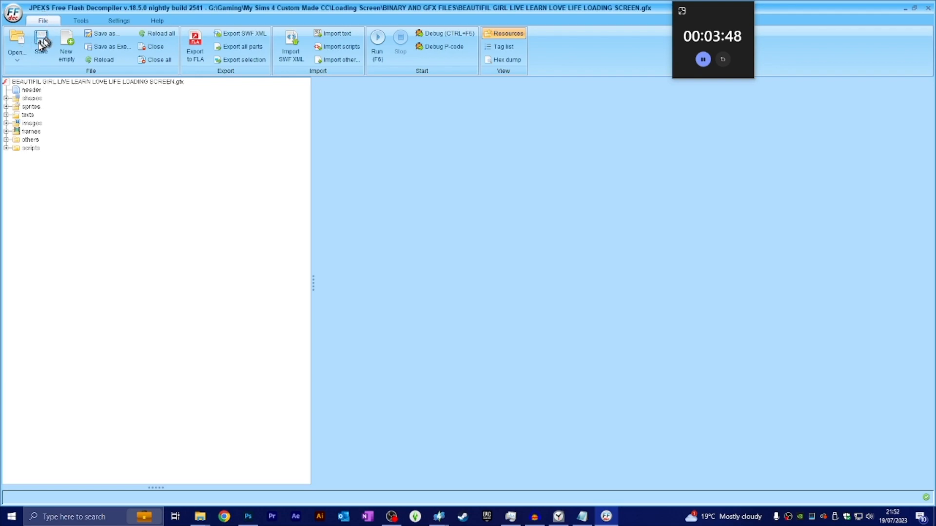
left_click(32, 98)
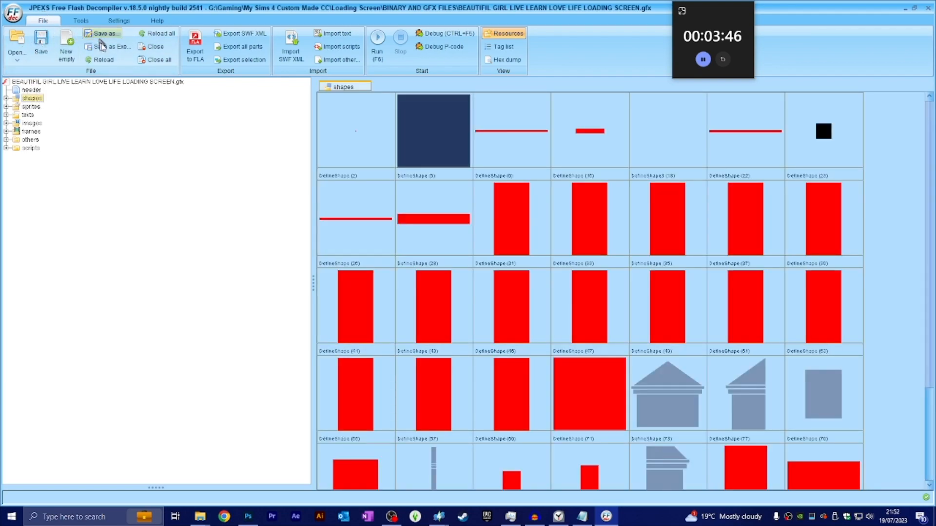
Replace the dark blue square DefineShape (6) with the image BEAUTIFUL GIRL.png from the SHAPES folder
right_click(436, 140)
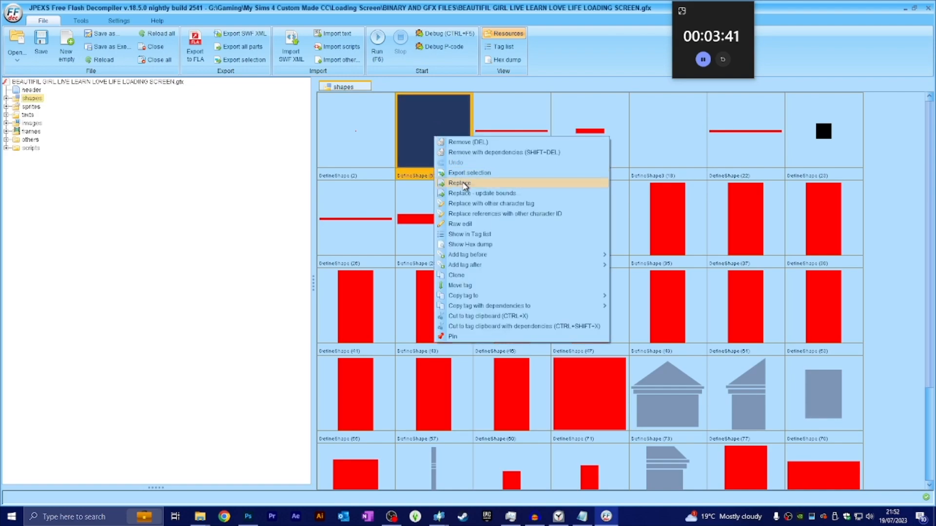
left_click(464, 184)
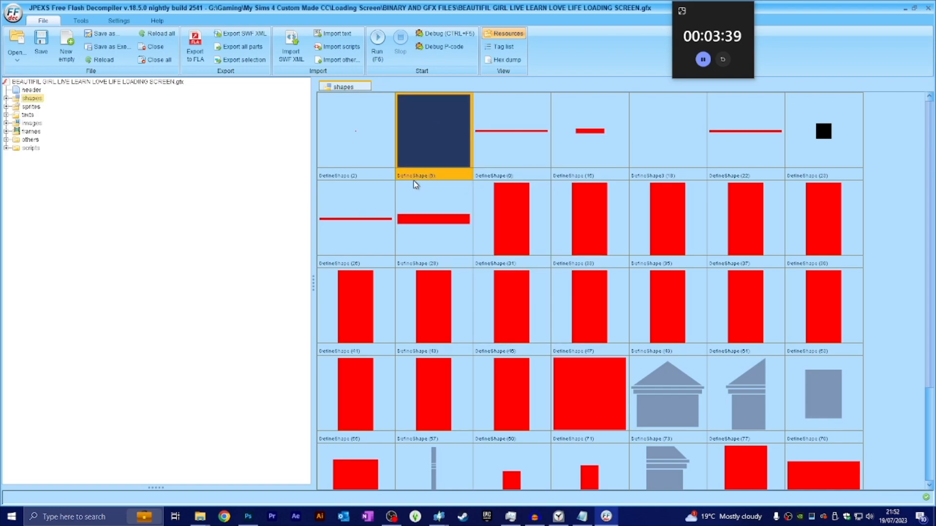
left_click_drag(412, 212, 340, 140)
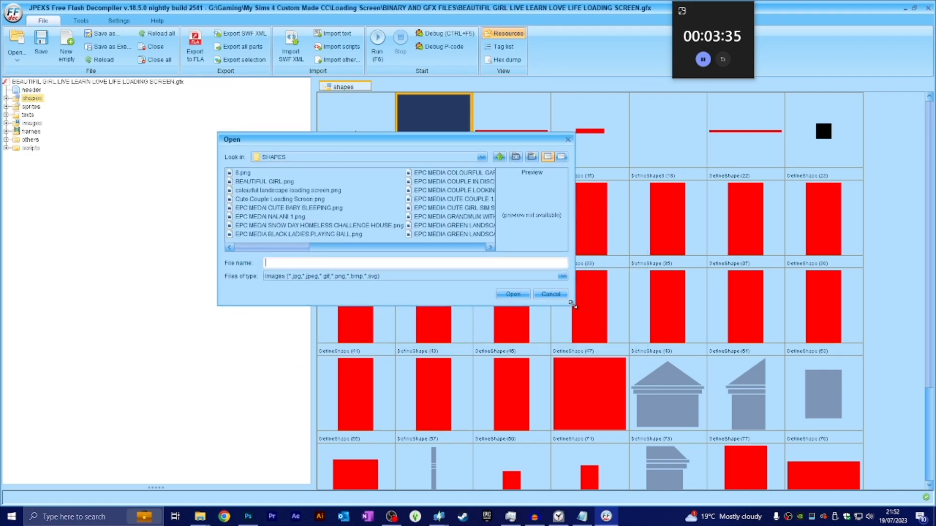
left_click(269, 182)
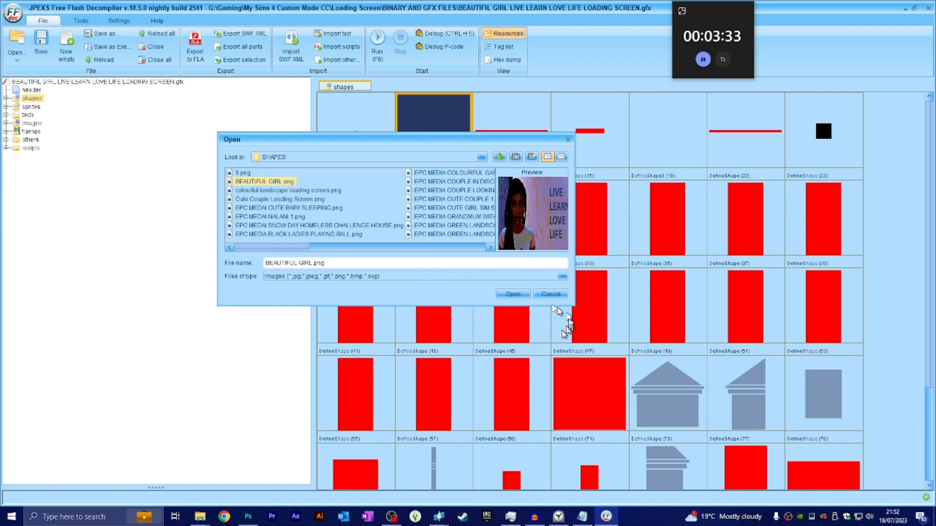
left_click(512, 294)
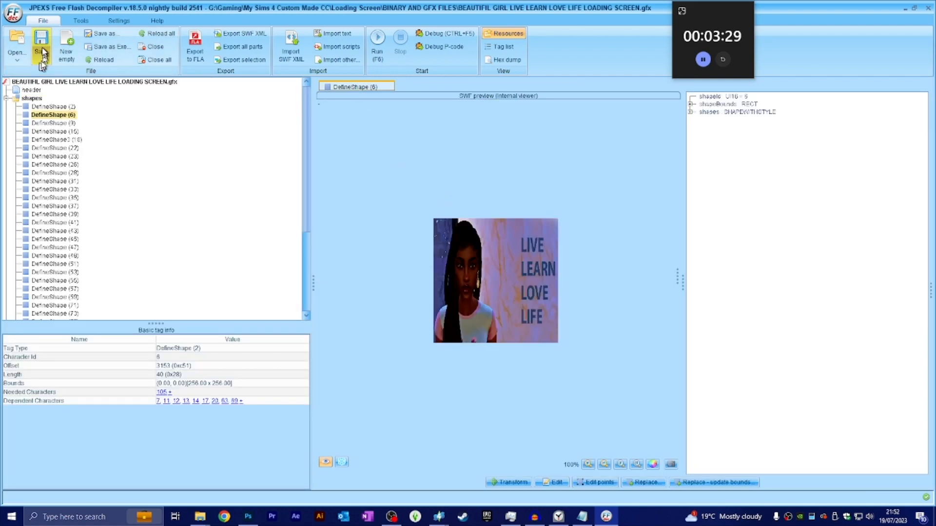
Save the edited .gfx file, close it, and exit the decompiler
left_click(42, 53)
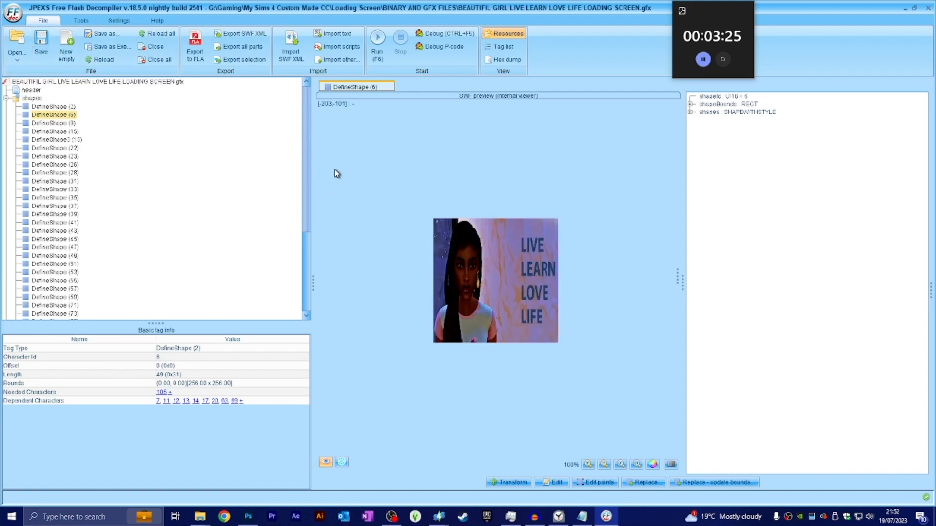
left_click(154, 59)
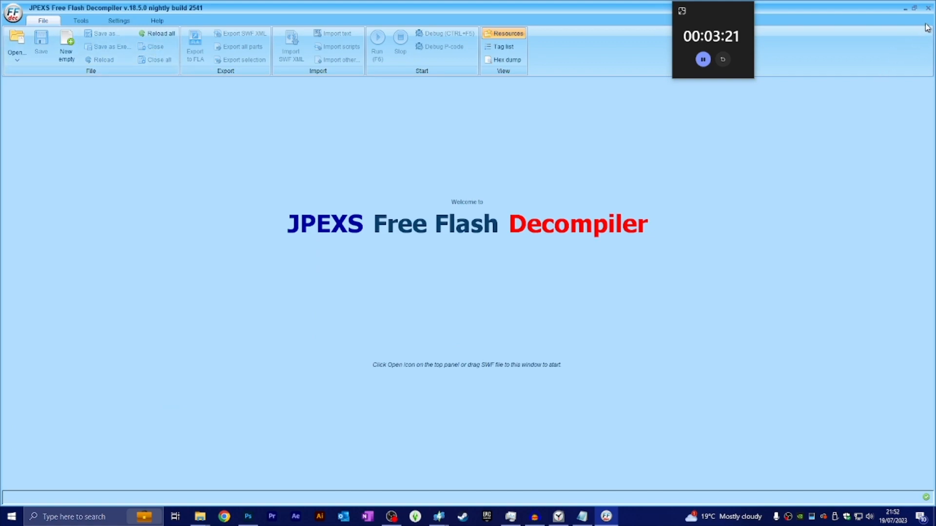
left_click(928, 8)
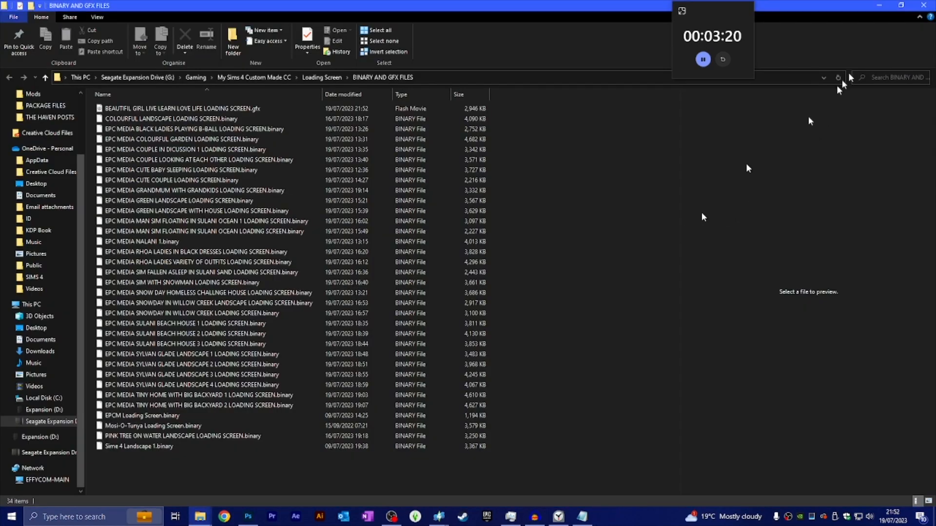
Minimize the BINARY AND GFX FILES and DOCS folder windows, and close the Game File Cruiser to return to the Sims 4 Studio package
left_click(880, 5)
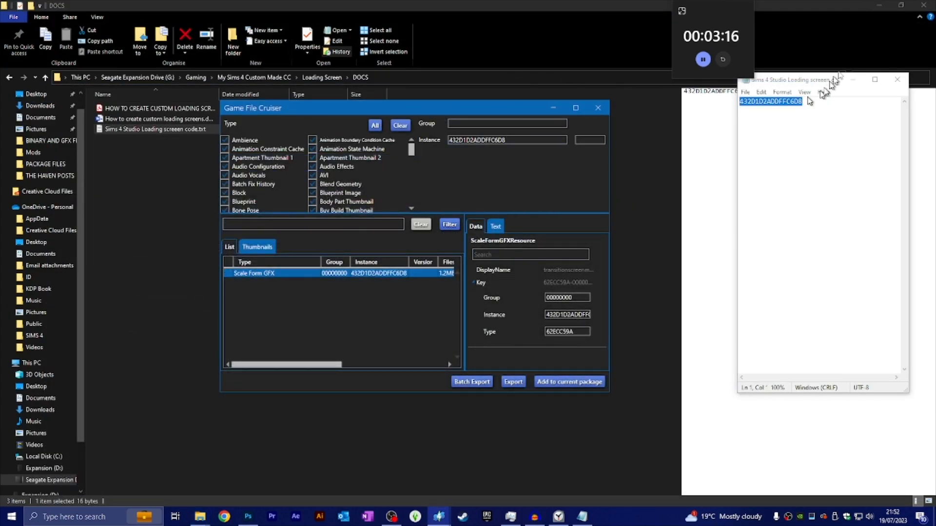
left_click(880, 5)
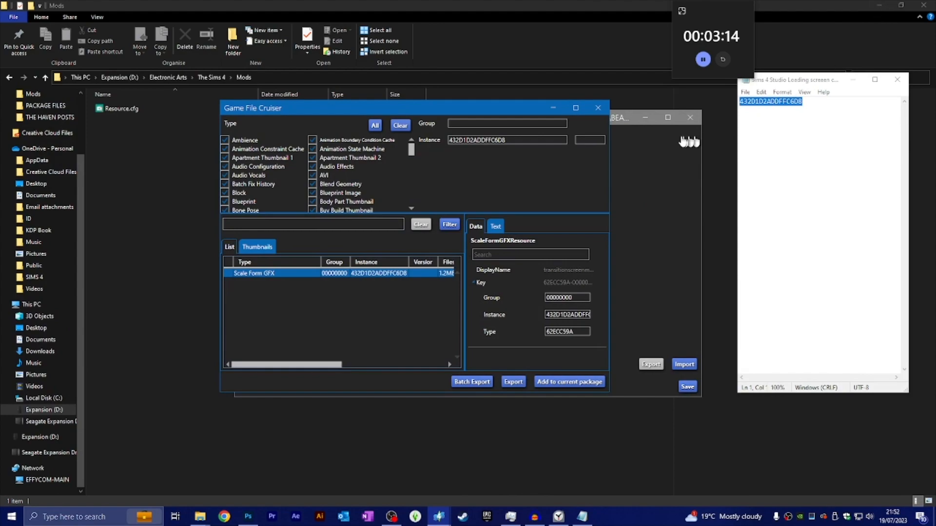
left_click(598, 109)
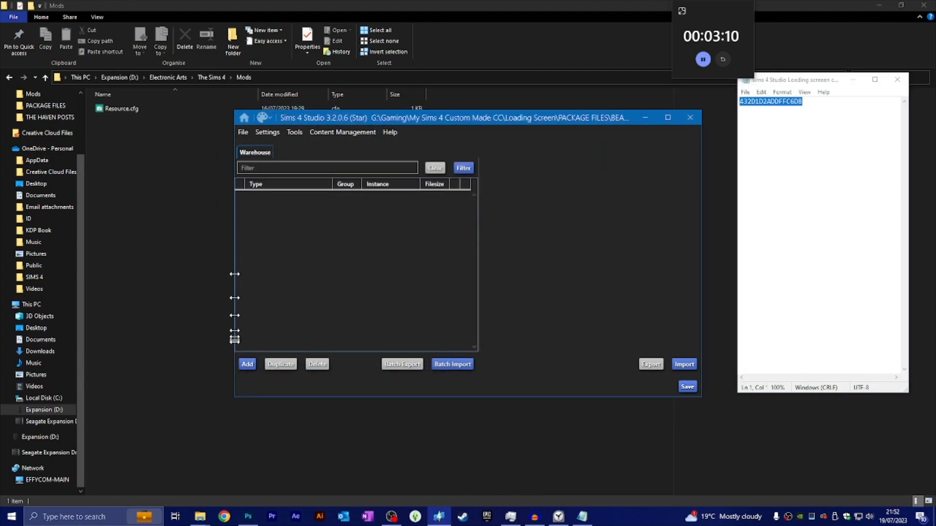
Add a Scale Form GFX resource with instance 432D1D2ADDFFC6D8 to the empty package
left_click(246, 365)
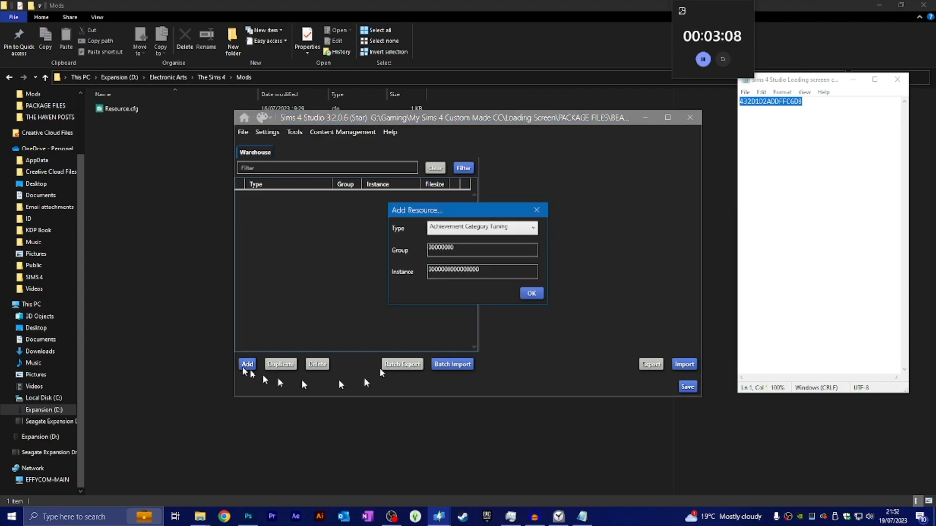
left_click(529, 229)
scroll(509, 317, "down", 5)
scroll(507, 312, "down", 20)
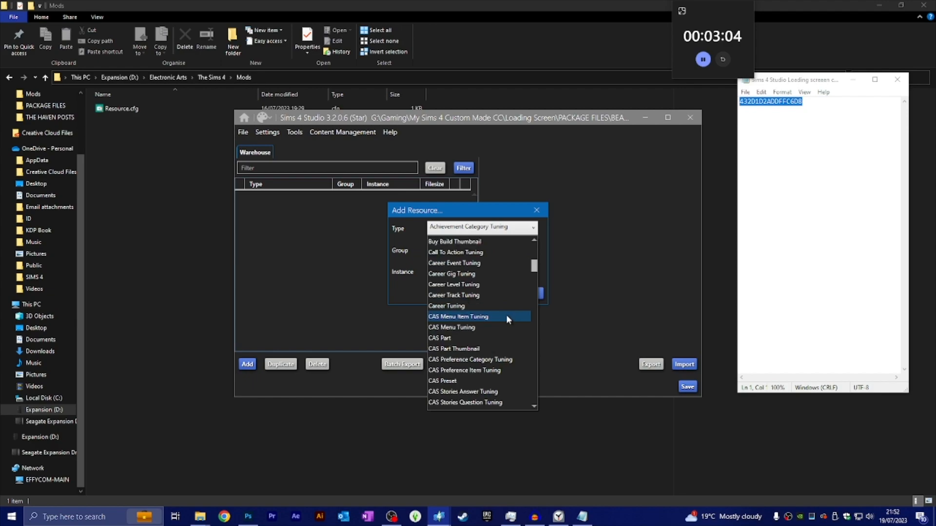
scroll(504, 315, "down", 20)
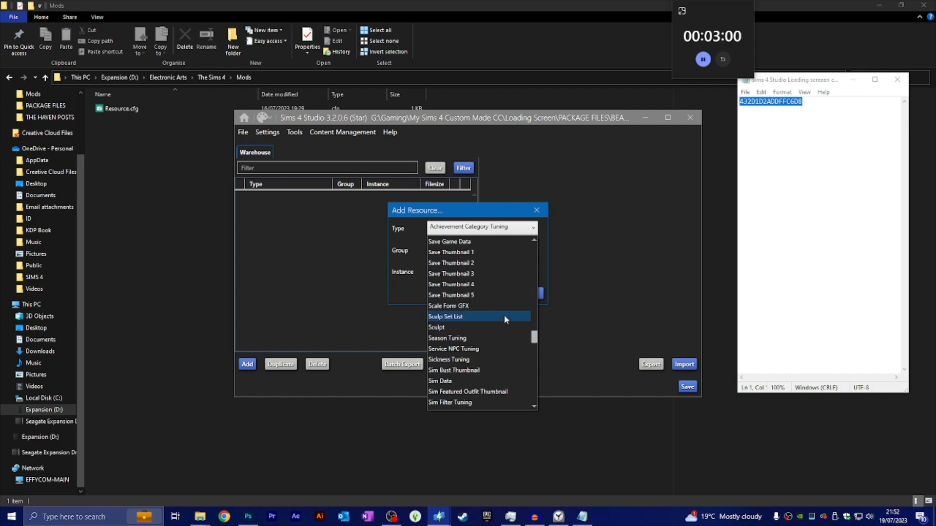
scroll(496, 317, "up", 1)
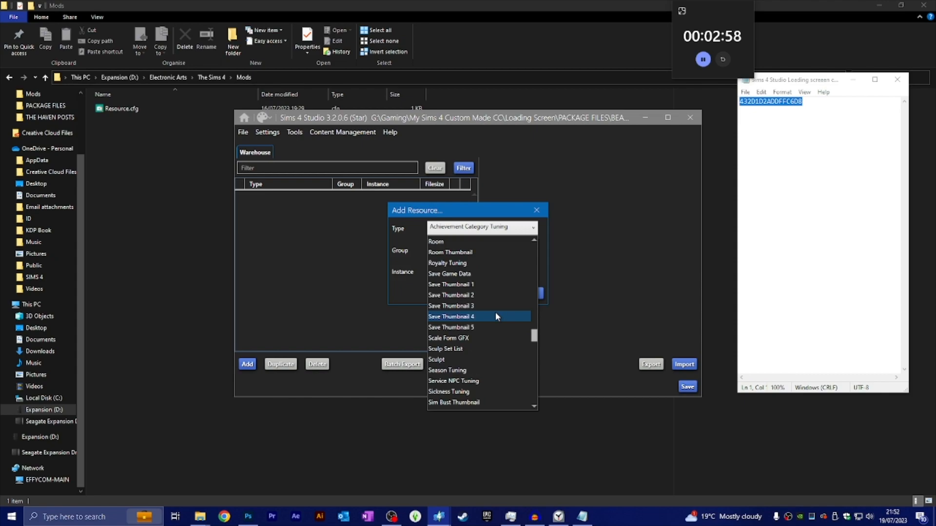
scroll(494, 314, "down", 1)
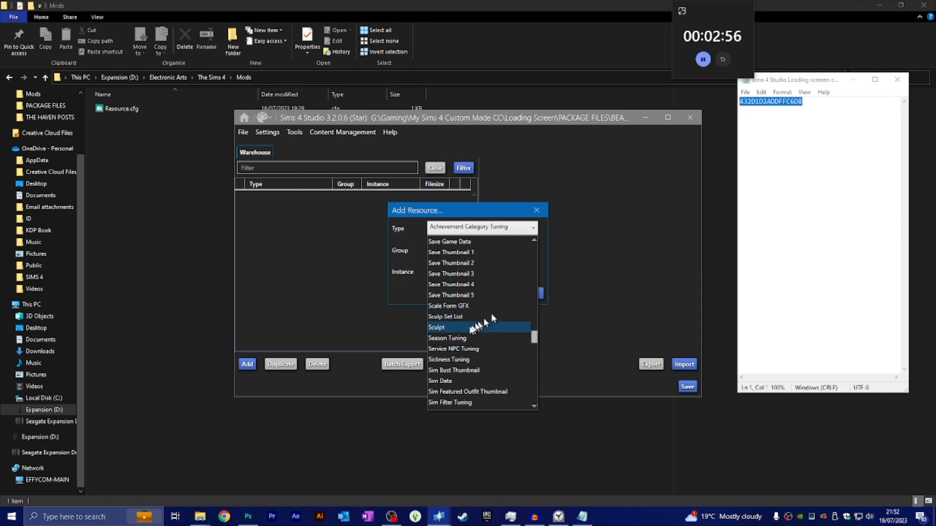
left_click(454, 306)
double_click(483, 272)
type("432D1D2ADDFFC6D8")
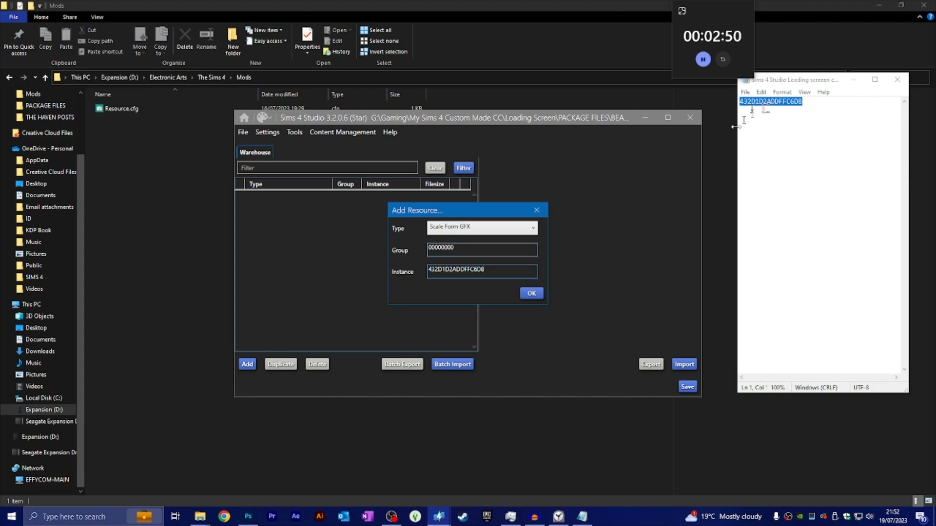
left_click(531, 293)
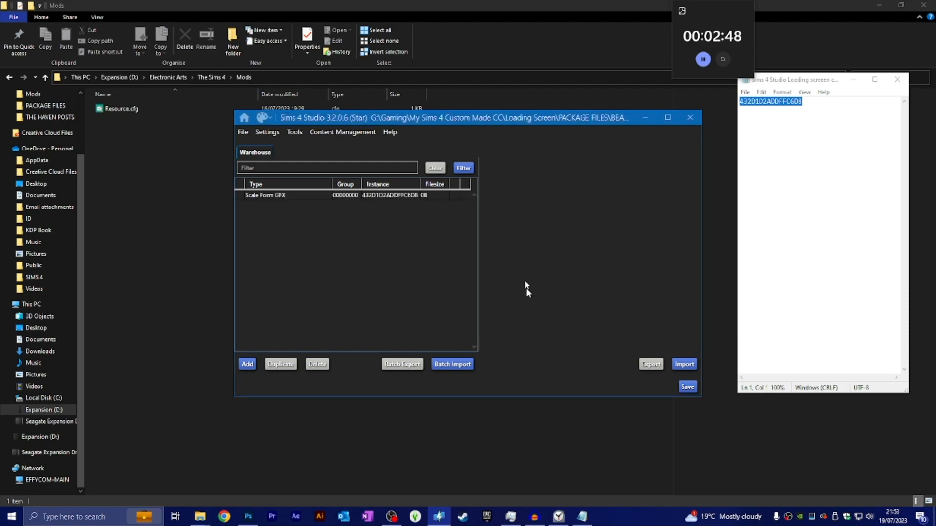
Start importing into the Scale Form GFX resource, and rename BEAUTIFIL GIRL LIVE LEARN LOVE LIFE LOADING SCREEN.gfx with the extension .binary in its folder
left_click(297, 195)
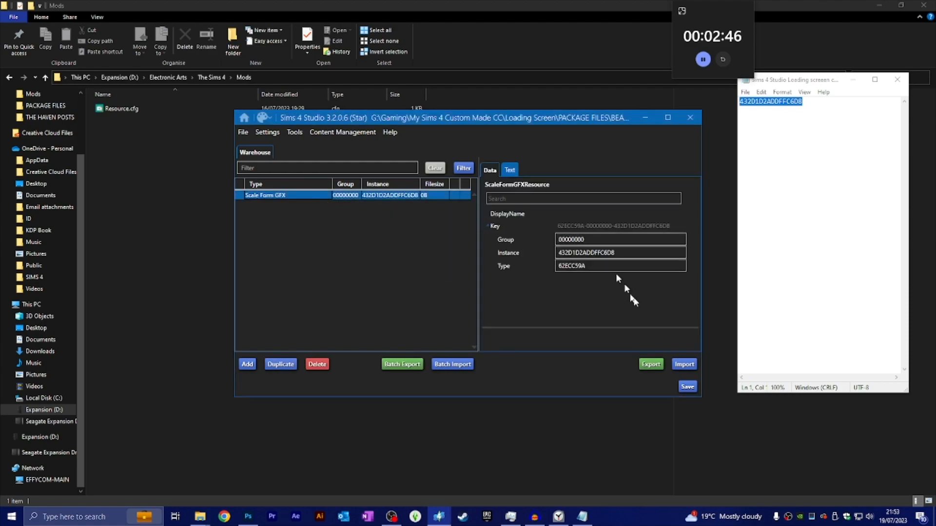
left_click(684, 364)
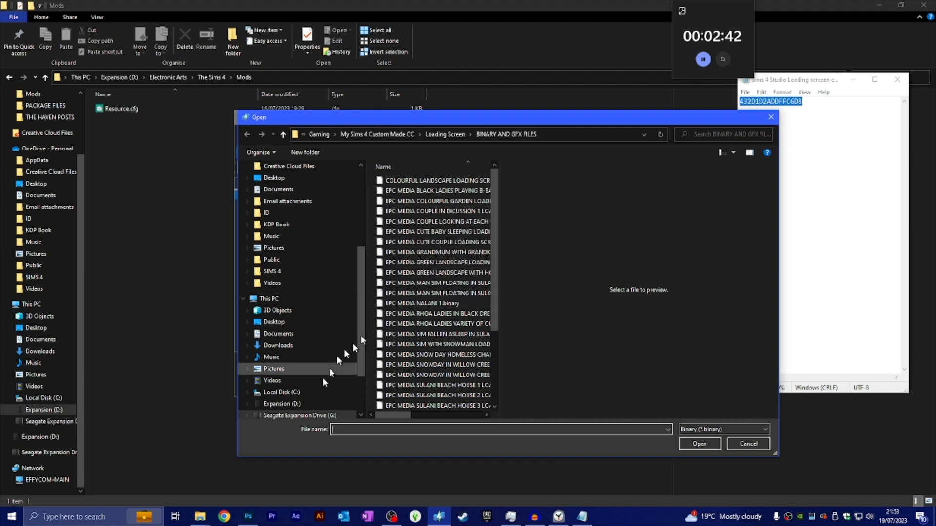
mouse_move(197, 521)
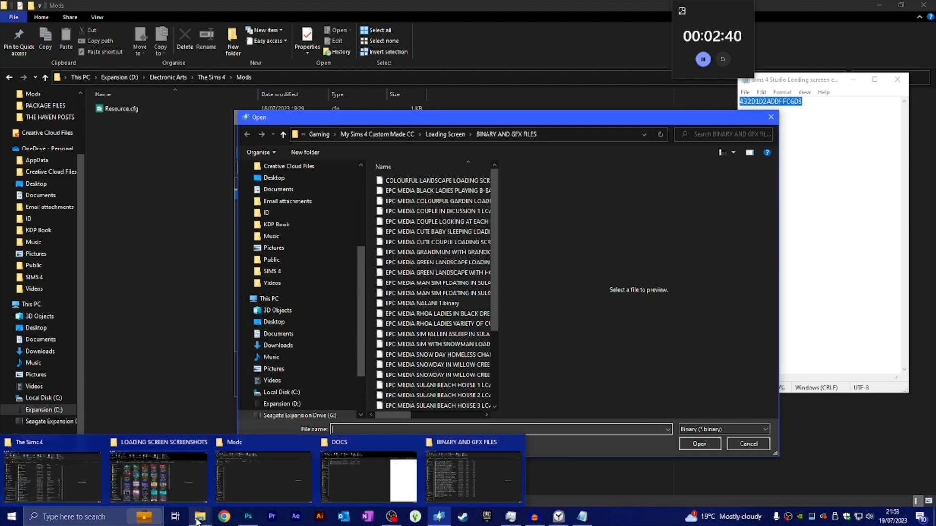
left_click(464, 488)
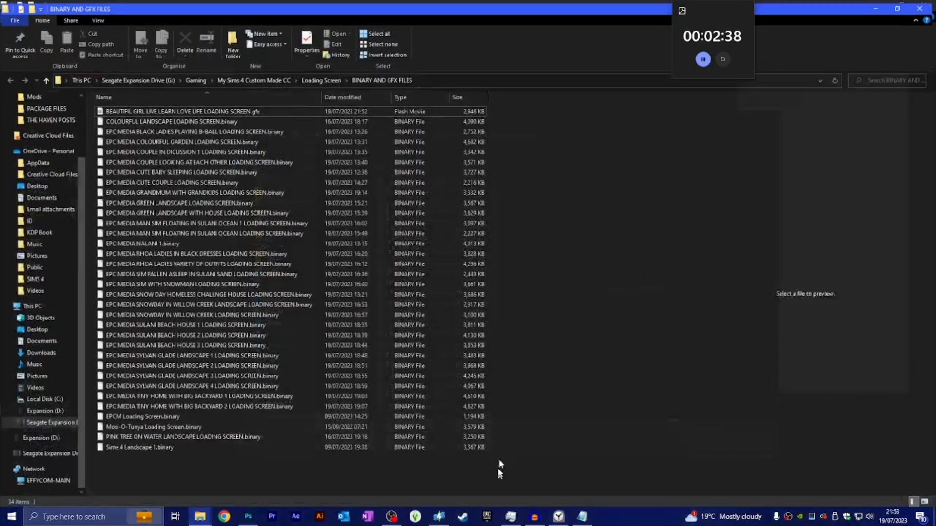
left_click(210, 108)
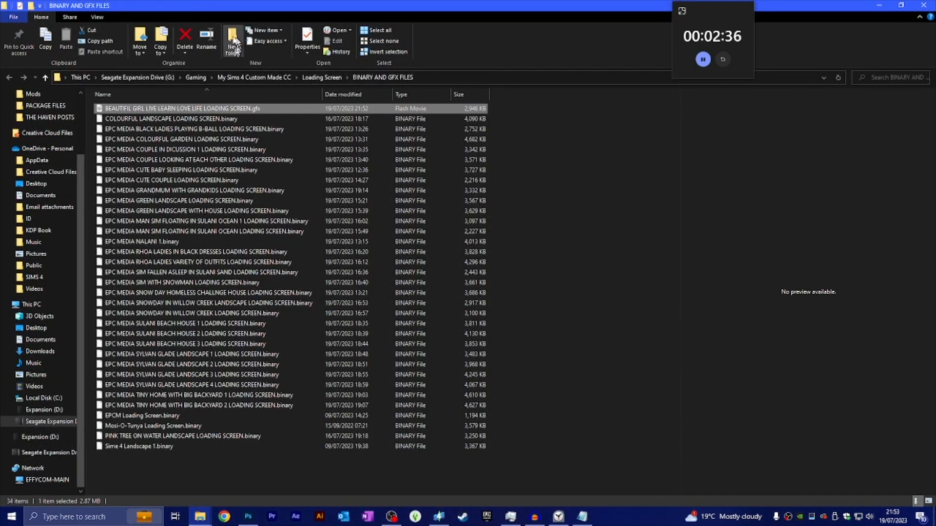
left_click(207, 39)
left_click(268, 108)
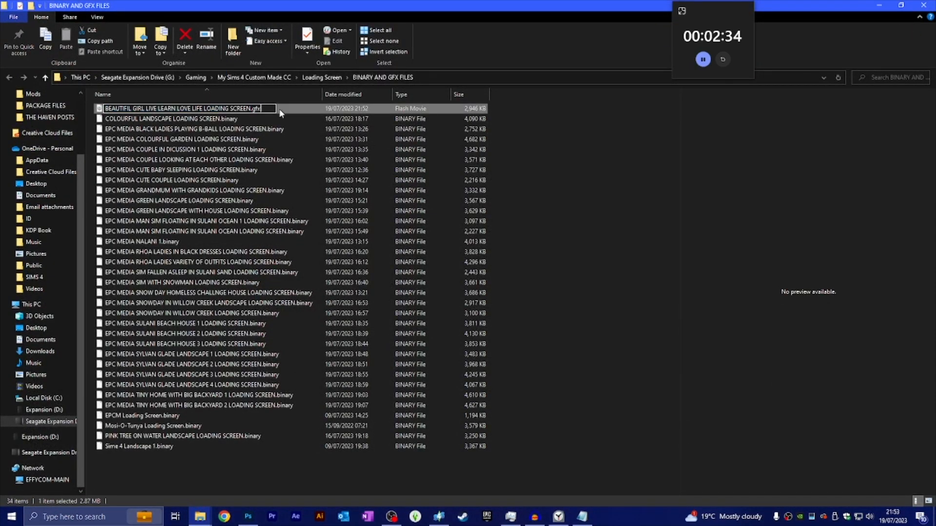
type("binary")
key("Return")
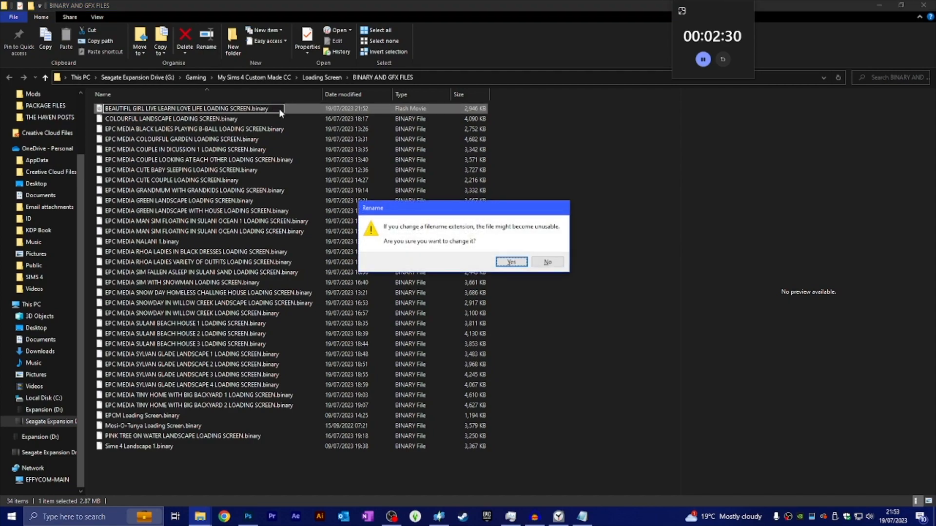
key("Return")
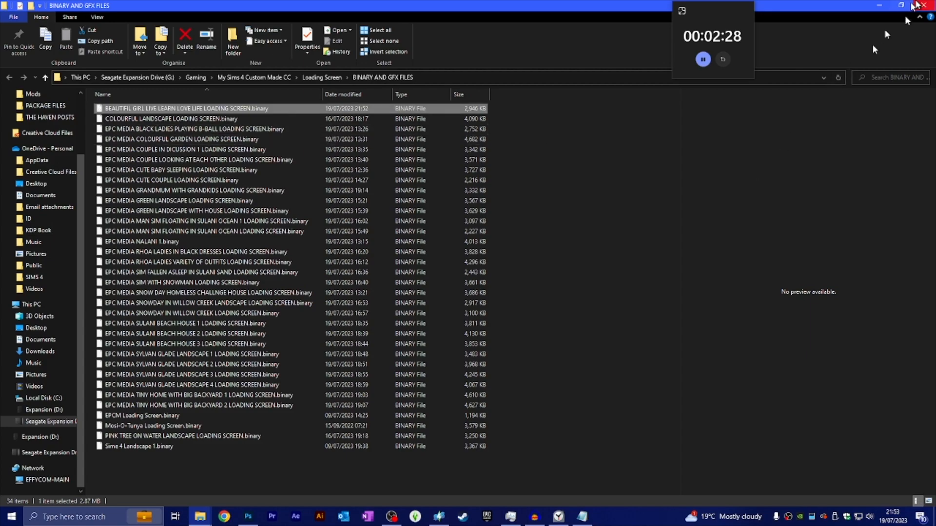
left_click(878, 4)
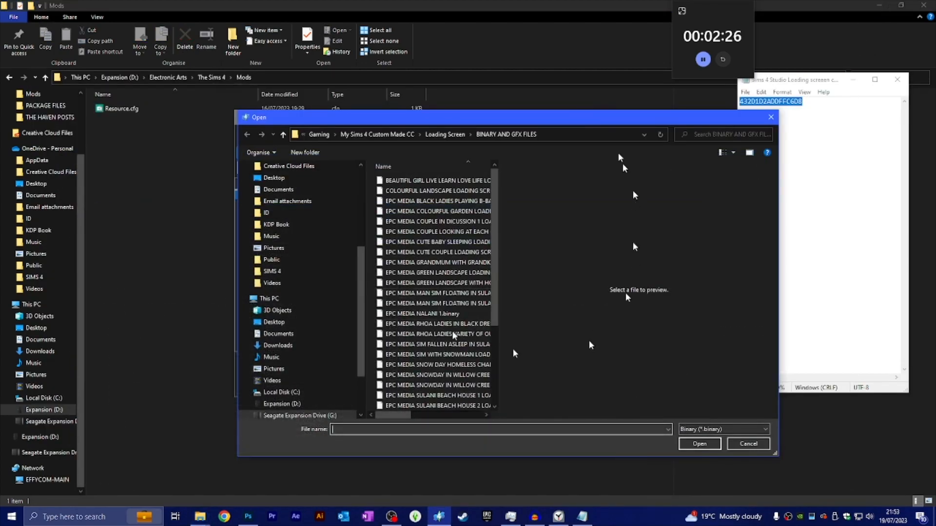
Import BEAUTIFIL GIRL LIVE LEARN LOVE LIFE LOADING SCREEN.binary into the Scale Form GFX resource, save the package, and close Sims 4 Studio
left_click_drag(561, 119, 471, 88)
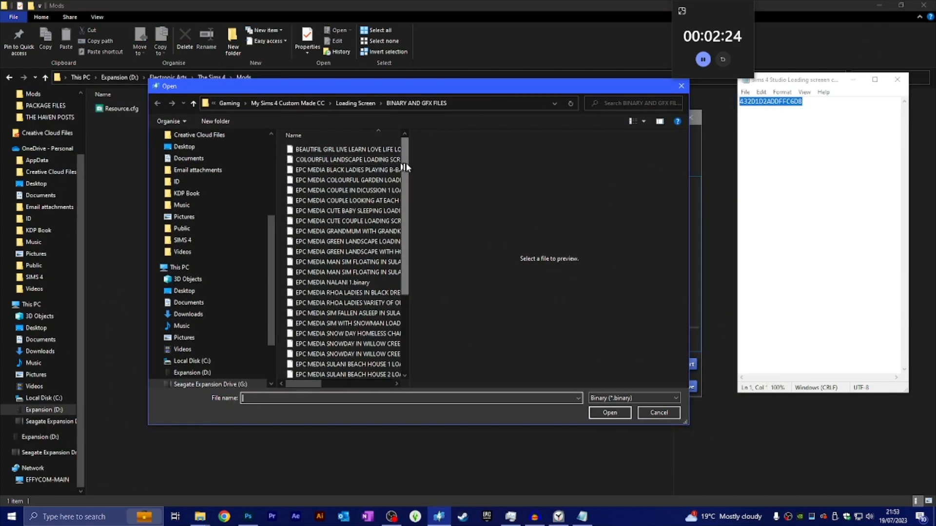
left_click_drag(412, 163, 526, 177)
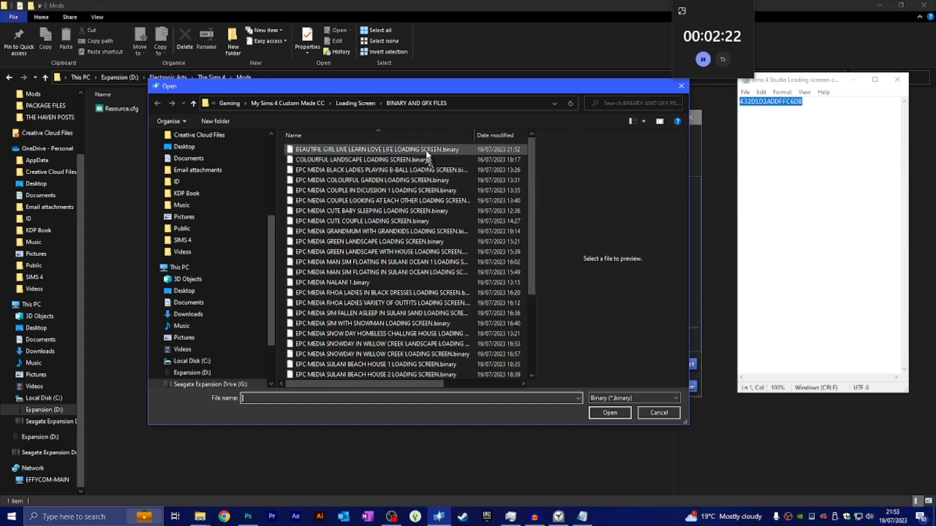
left_click(429, 150)
left_click(610, 413)
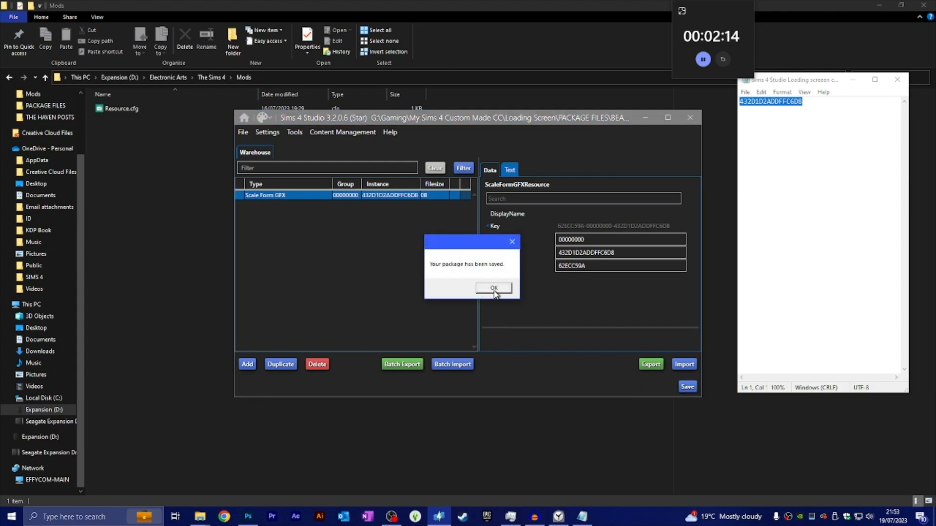
left_click(493, 288)
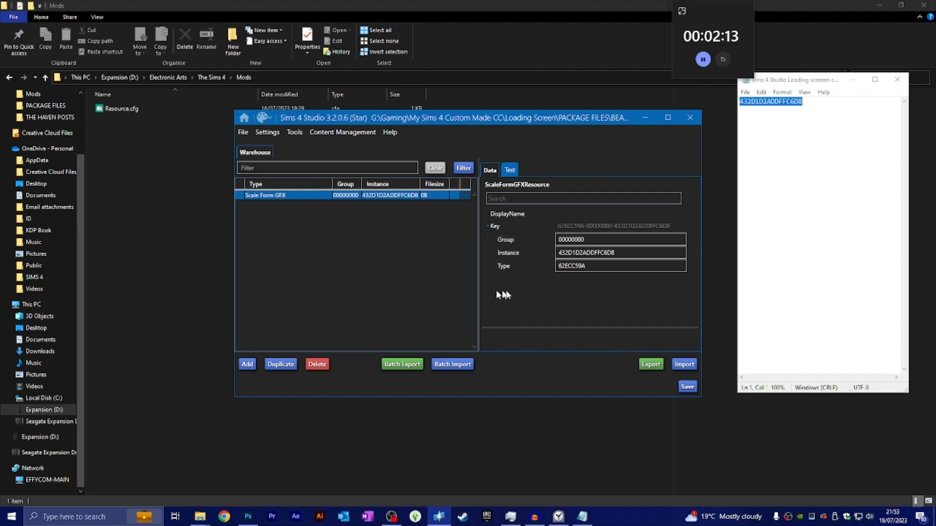
left_click(690, 118)
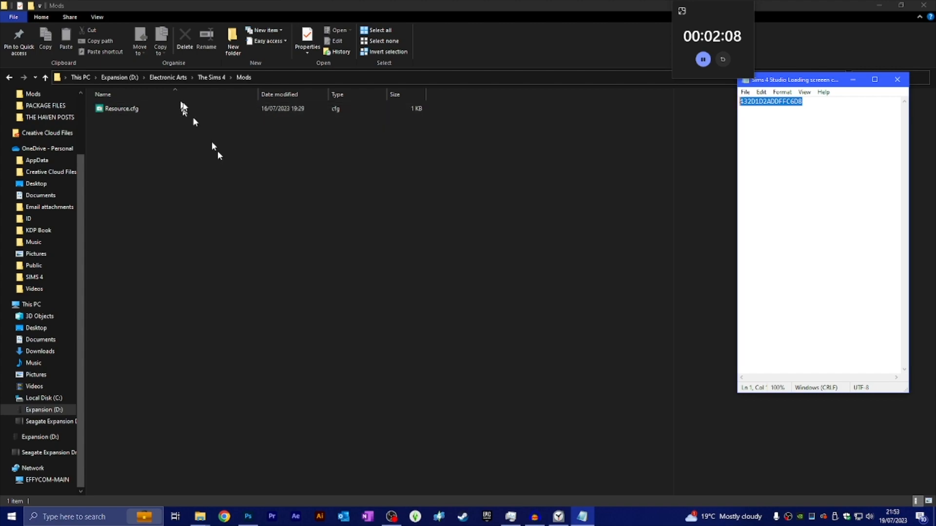
Copy BEAUTIFIL GIRL LIVE LEARN LOVE LIFE LOADING SCREEN.package from the PACKAGE FILES folder into The Sims 4 Mods folder
left_click(205, 521)
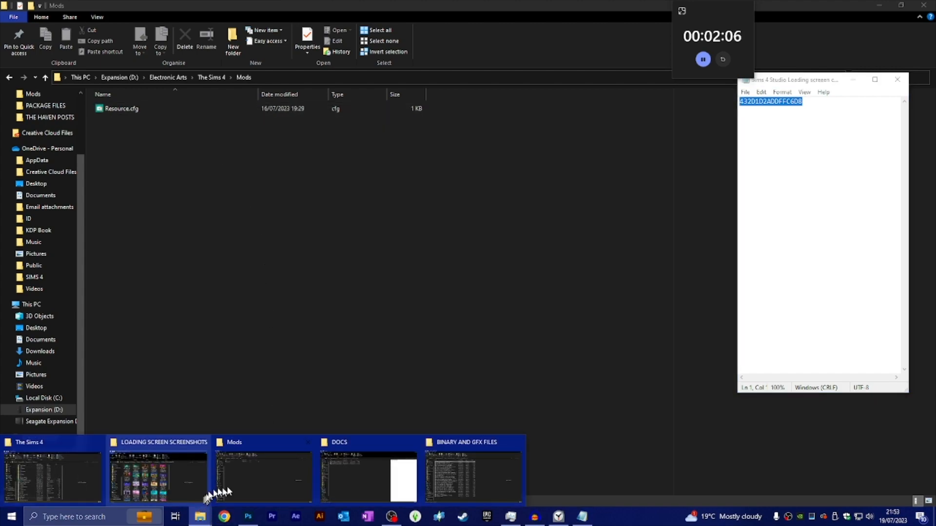
left_click(453, 484)
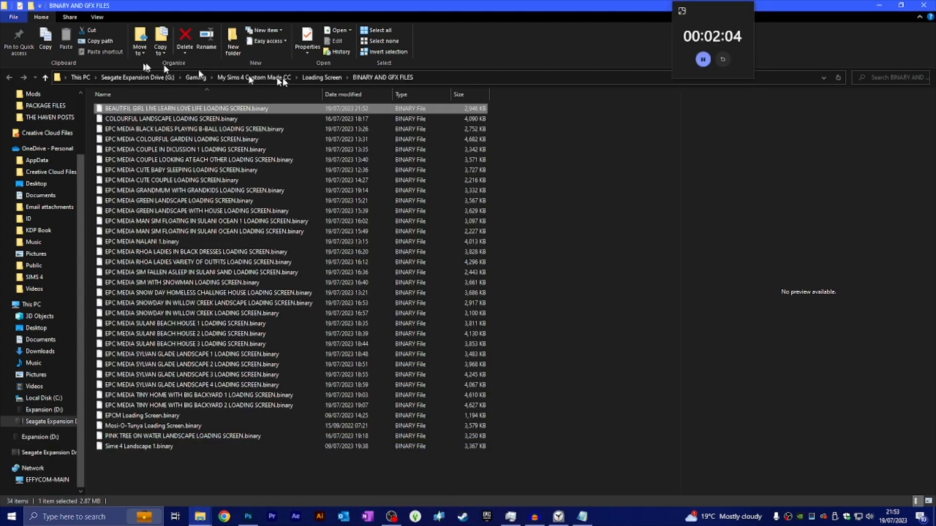
scroll(43, 146, "up", 2)
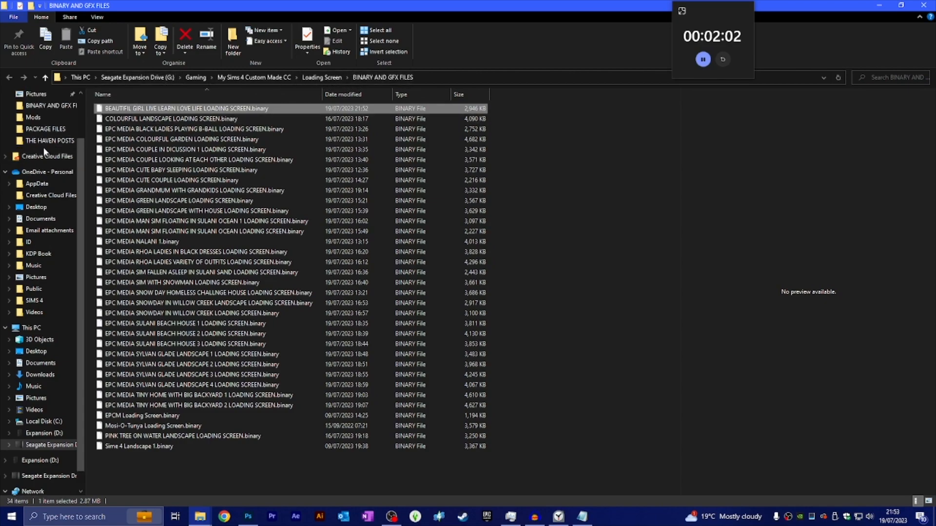
left_click(45, 130)
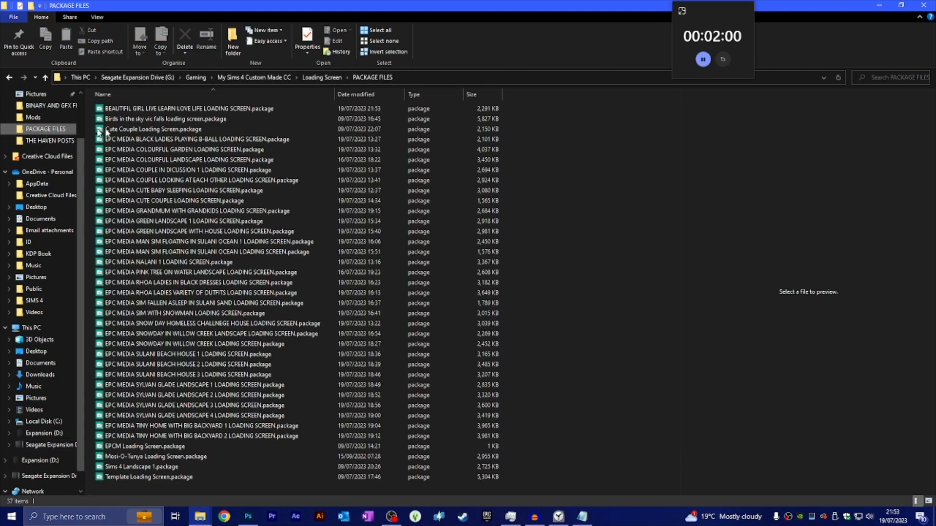
left_click(217, 110)
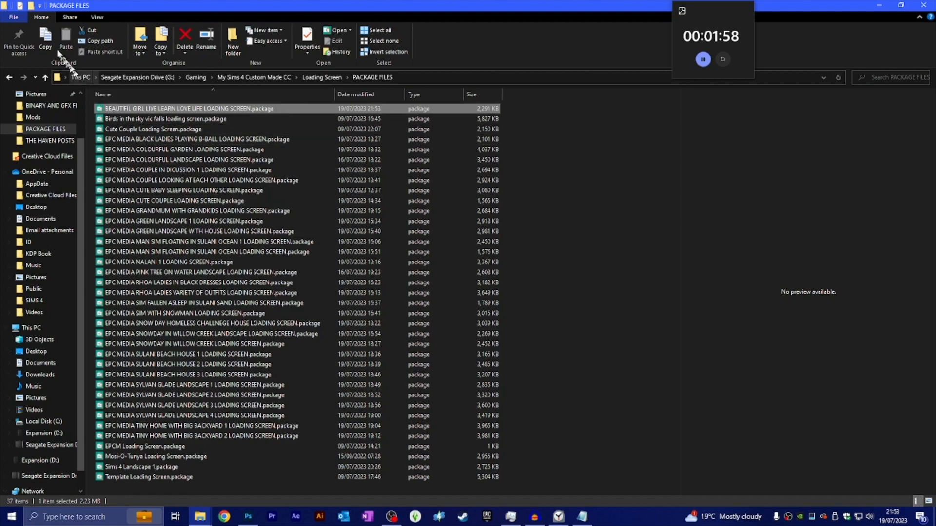
left_click(207, 514)
left_click(258, 476)
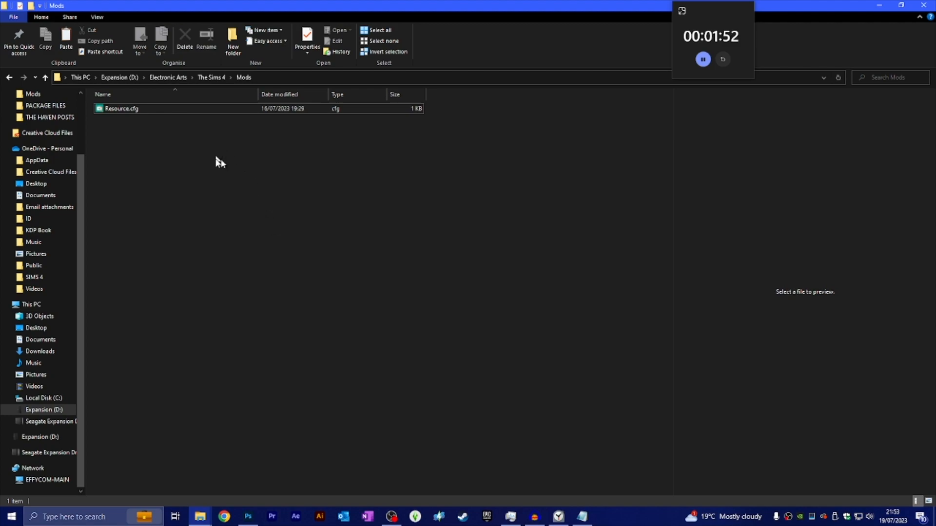
left_click(65, 42)
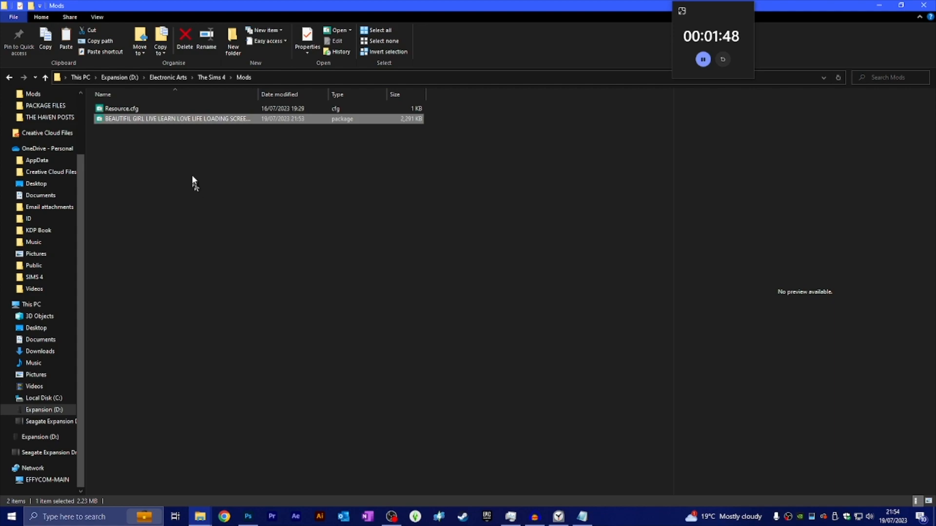
Delete localthumbcache.package from The Sims 4 folder
left_click(207, 78)
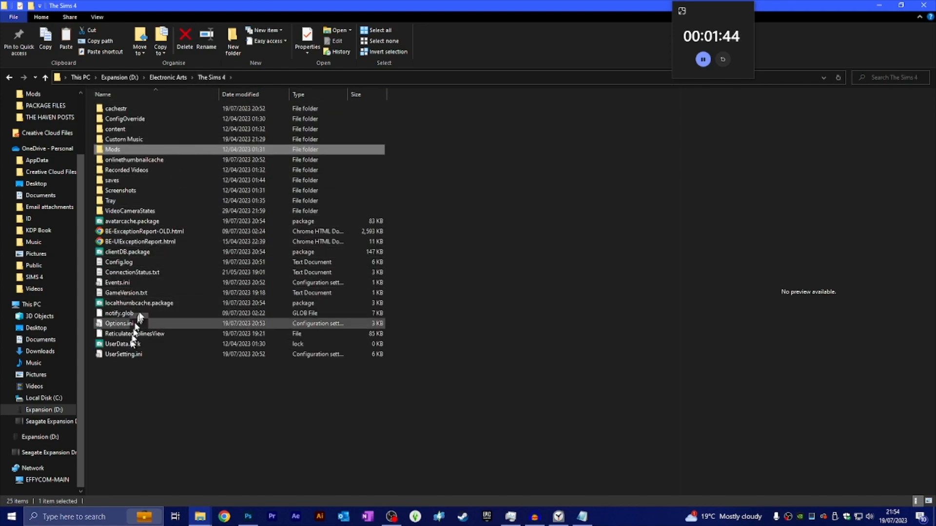
left_click(122, 303)
left_click(185, 37)
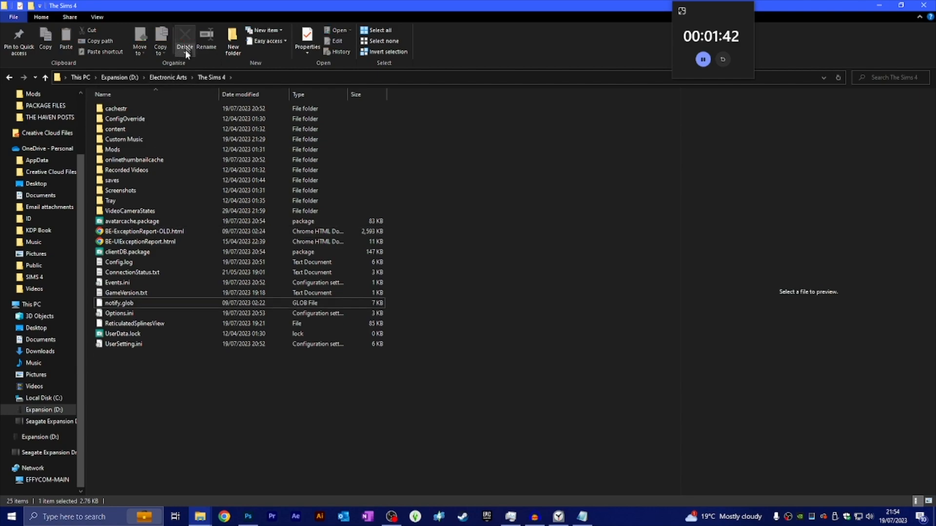
Go up to the Electronic Arts folder, minimize it and the PACKAGE FILES window, and close the note holding the instance ID
left_click(177, 78)
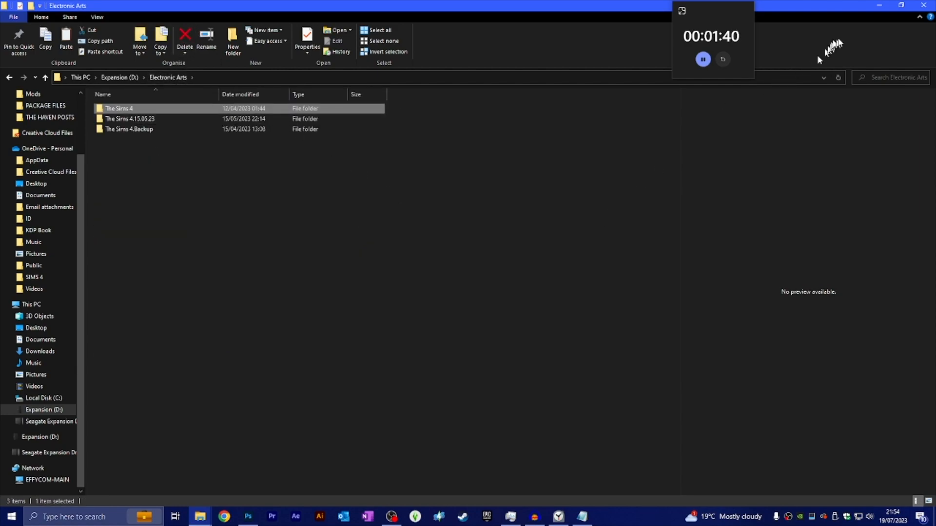
left_click(880, 6)
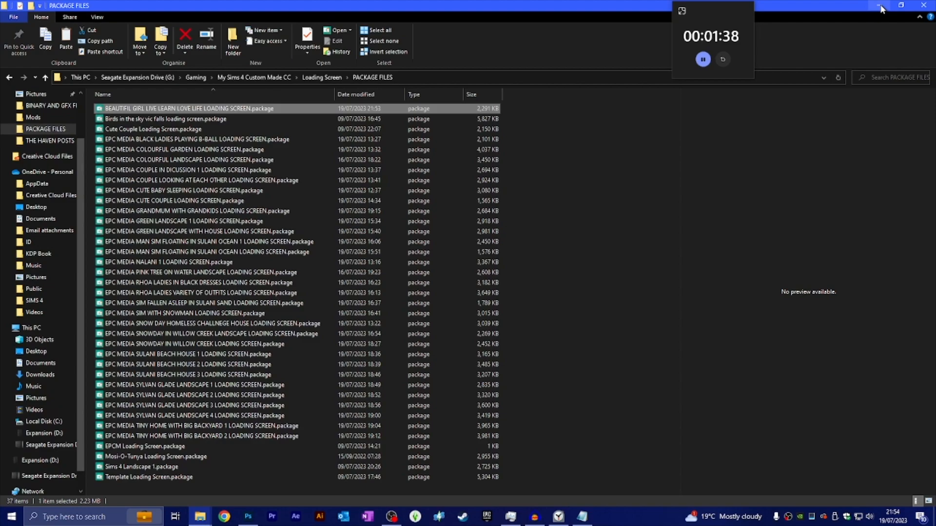
left_click(880, 6)
left_click(898, 84)
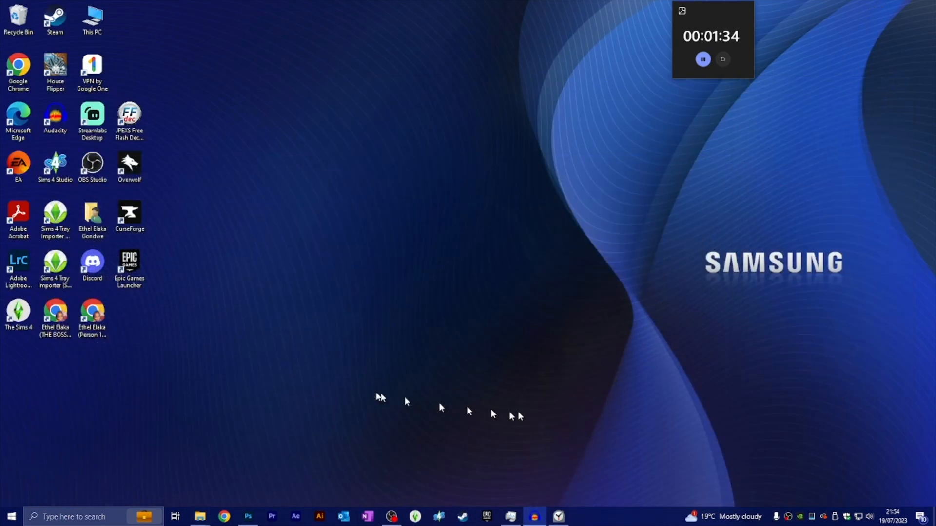
Switch to Photoshop, close the Untitled-1 document without saving, and exit the program
left_click(249, 517)
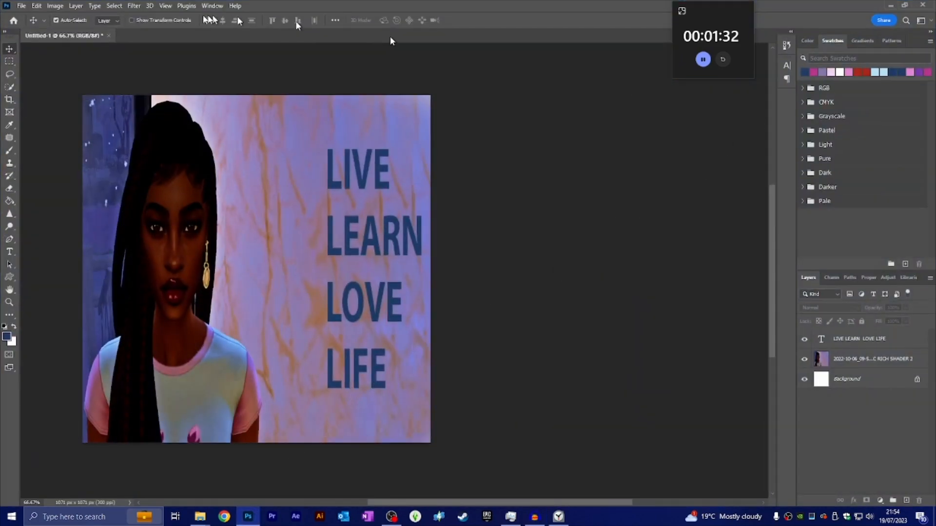
left_click(107, 35)
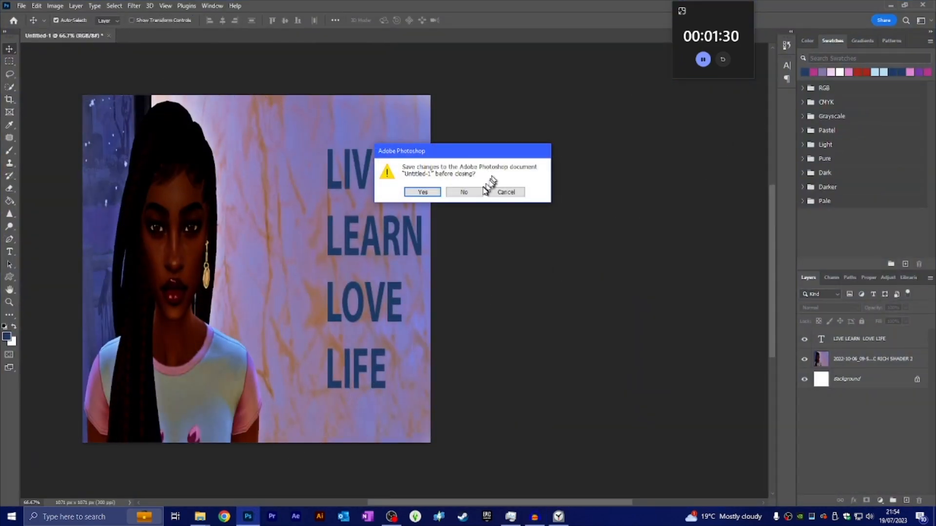
left_click(464, 192)
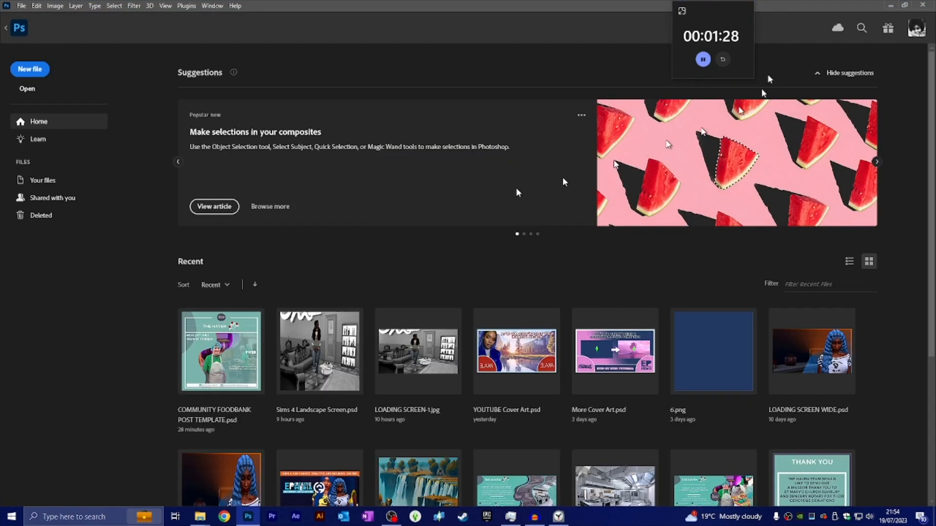
left_click(923, 5)
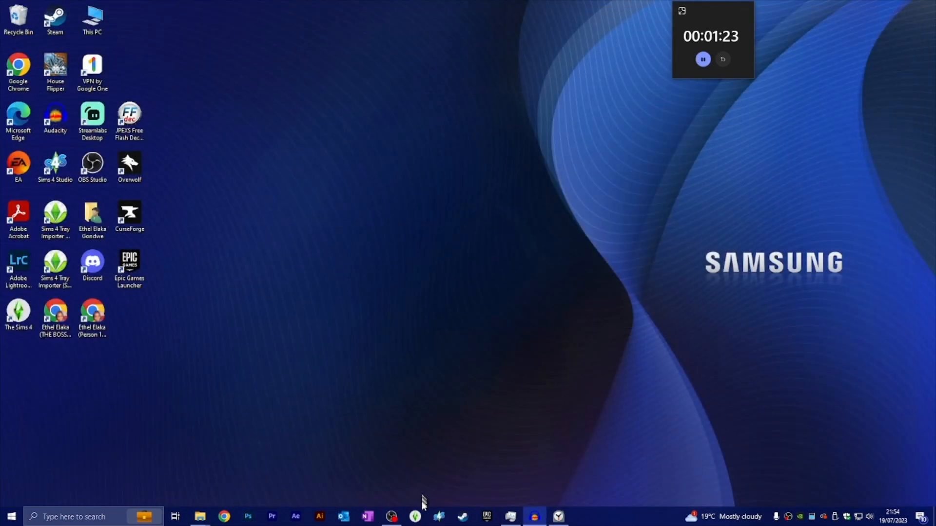
Launch The Sims 4 to test the loading screen, and mute the computer's sound
left_click(415, 516)
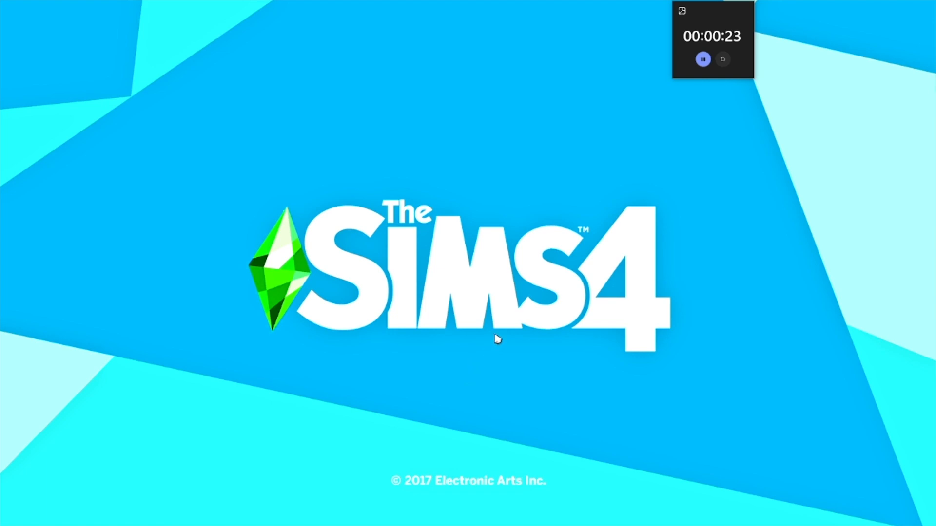
key("XF86AudioMute")
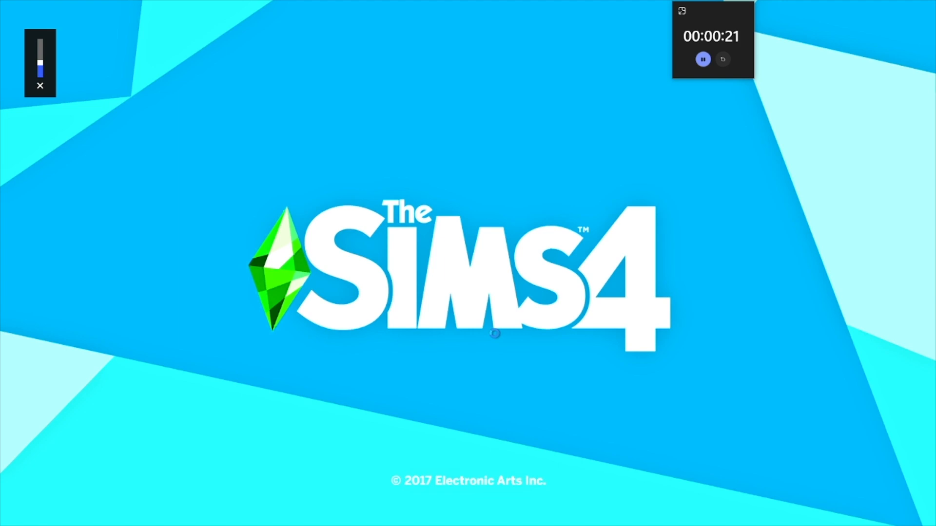